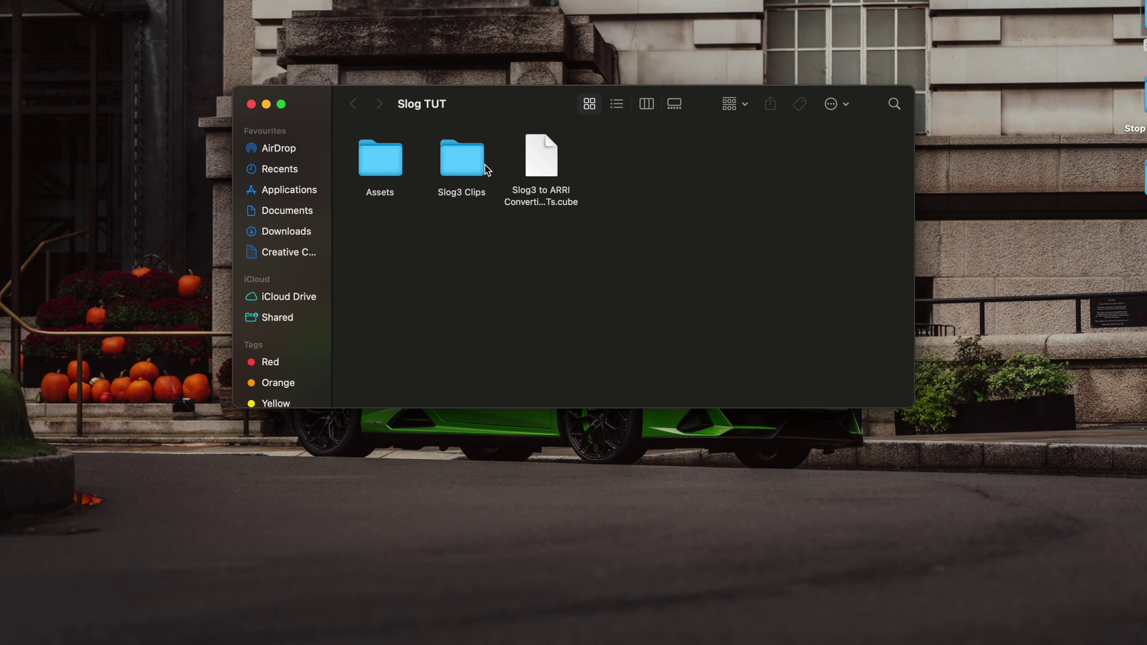
Open the Slog3 Clips folder in Finder and marquee-select its three clips.
click(460, 163)
double_click(455, 166)
drag(632, 241, 333, 113)
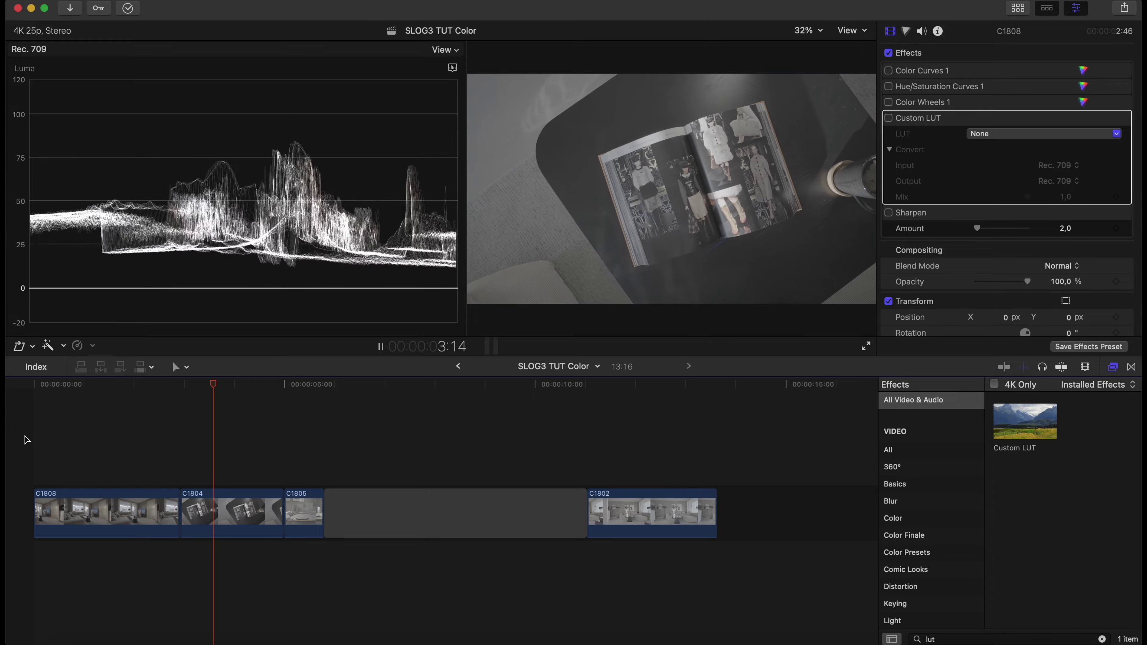
Select clip C1808, put the playhead at 1:17 and clear the Effects browser search.
key(Home)
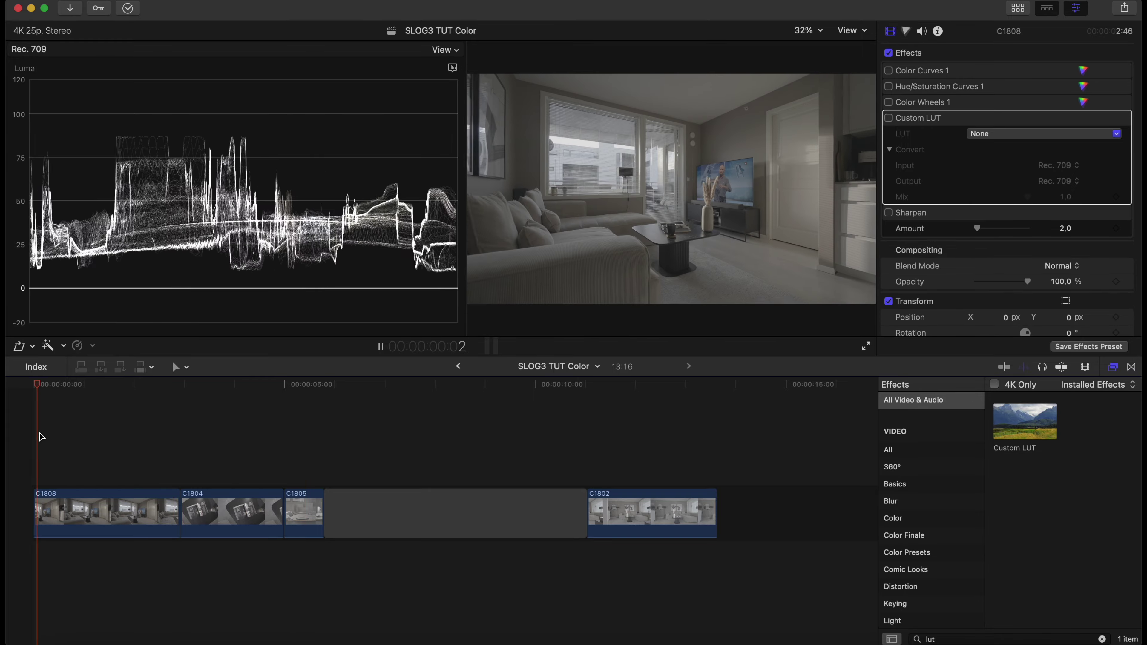
click(117, 533)
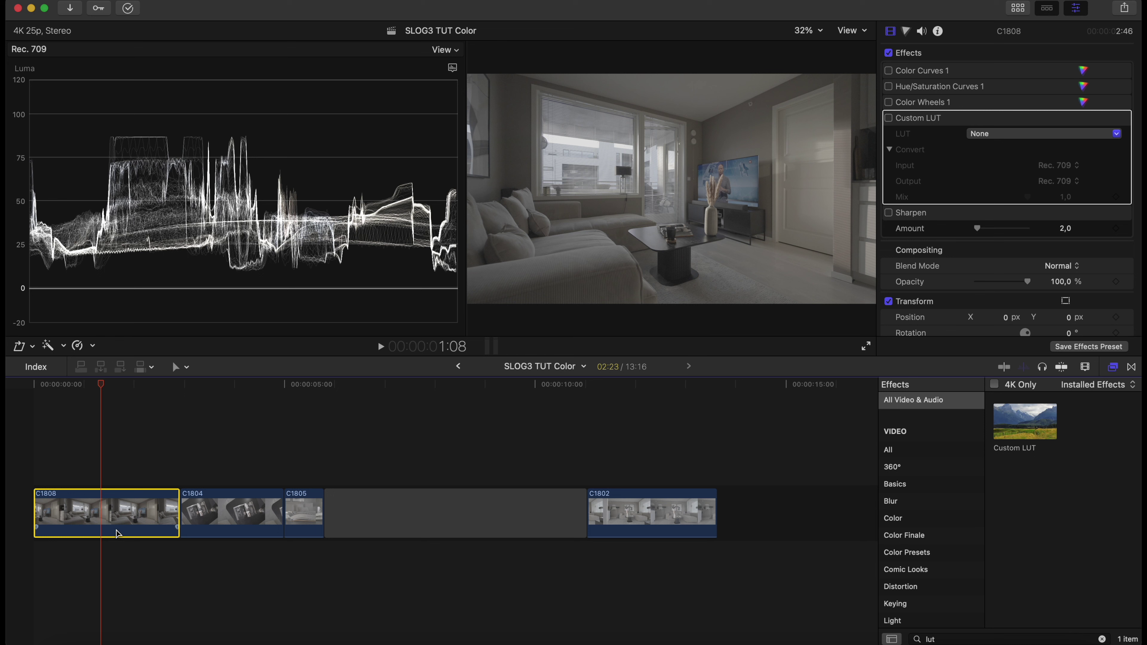
click(117, 533)
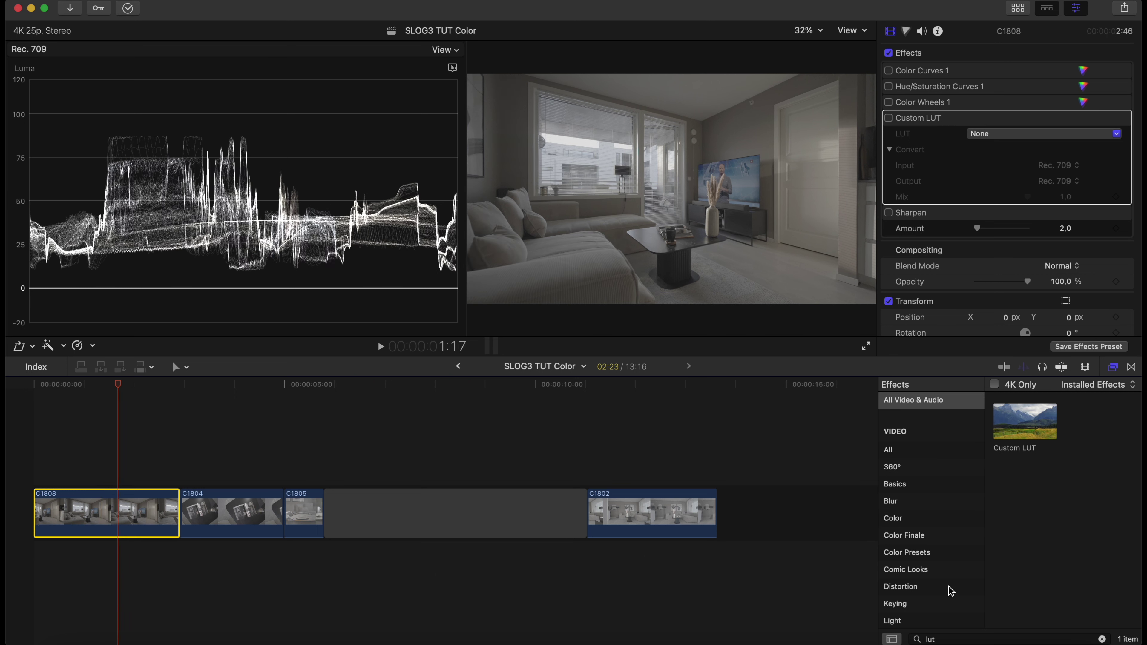
click(1102, 639)
click(1116, 370)
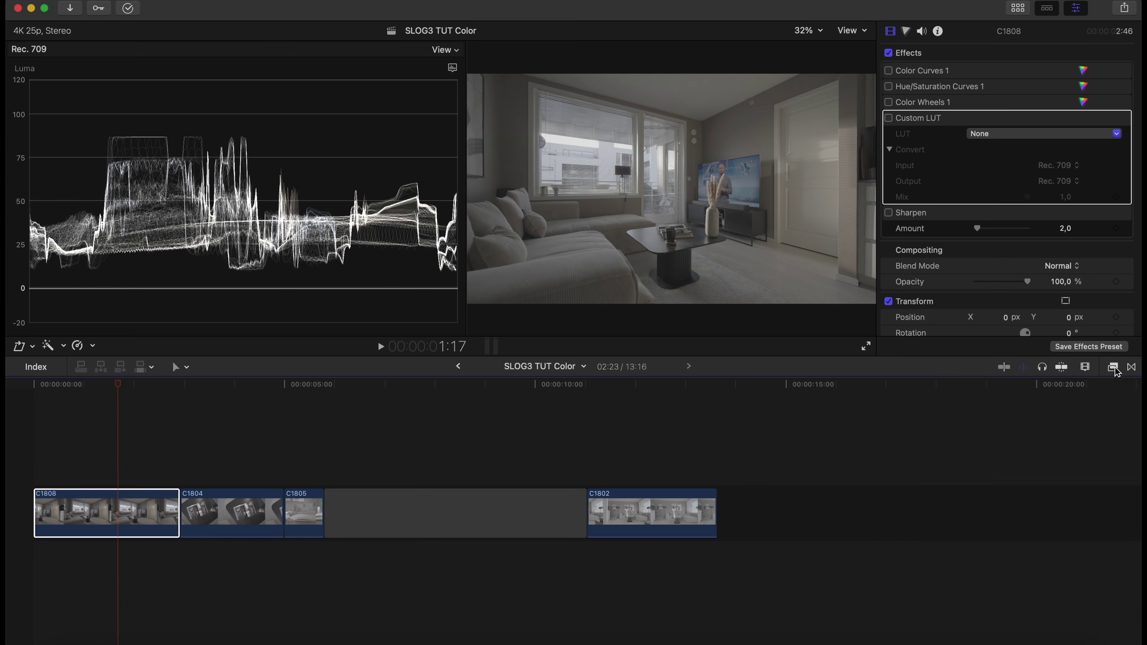
click(1116, 370)
Search 'lut', apply Custom LUT to clip C1808 and bring up its LUT list.
text(lut)
drag(1026, 421, 161, 540)
click(1116, 134)
mouse_move(1018, 204)
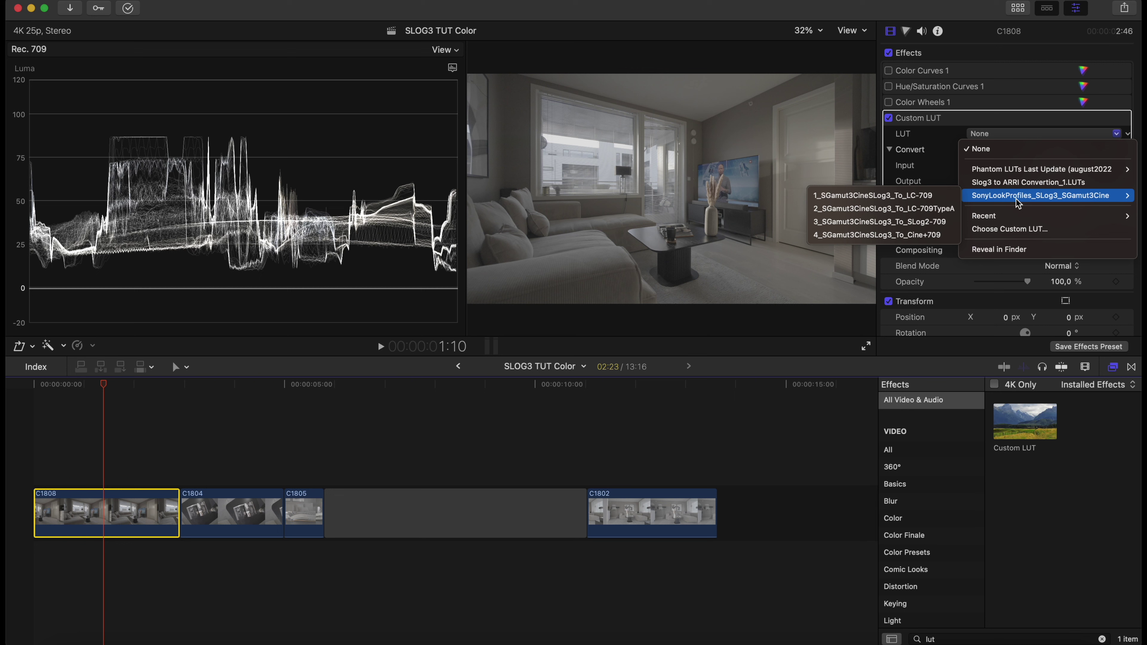
Apply the 1_SGamut3CineSLog3_To_LC-709 LUT, then select the four downloaded Sony .cube files in Finder.
click(855, 196)
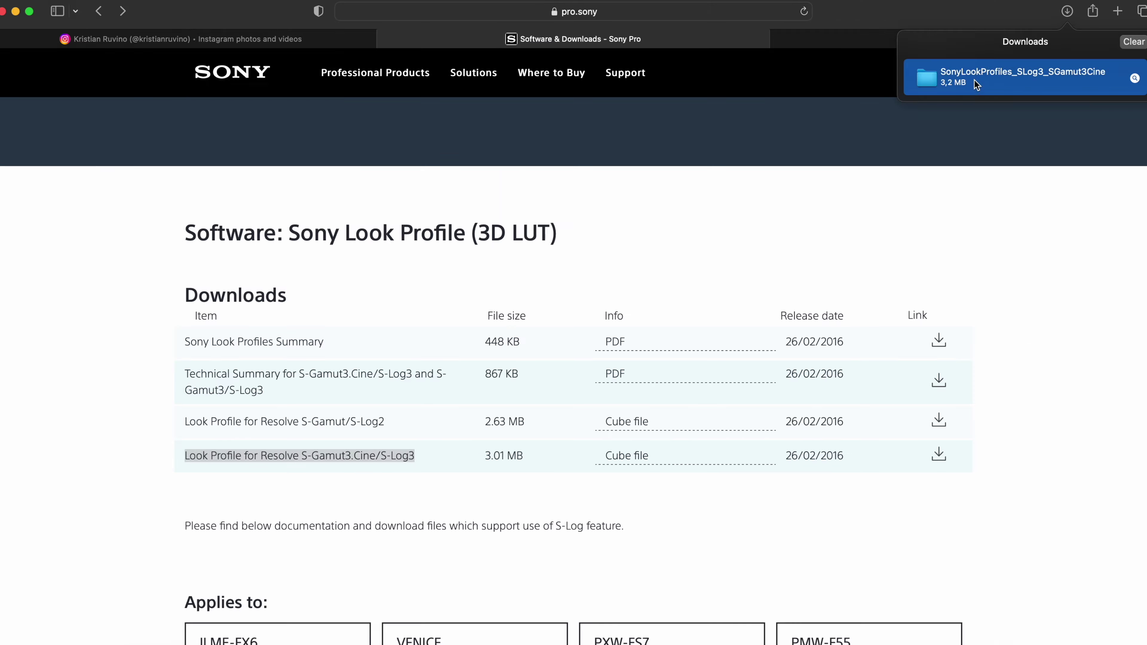
double_click(977, 85)
drag(732, 177, 367, 99)
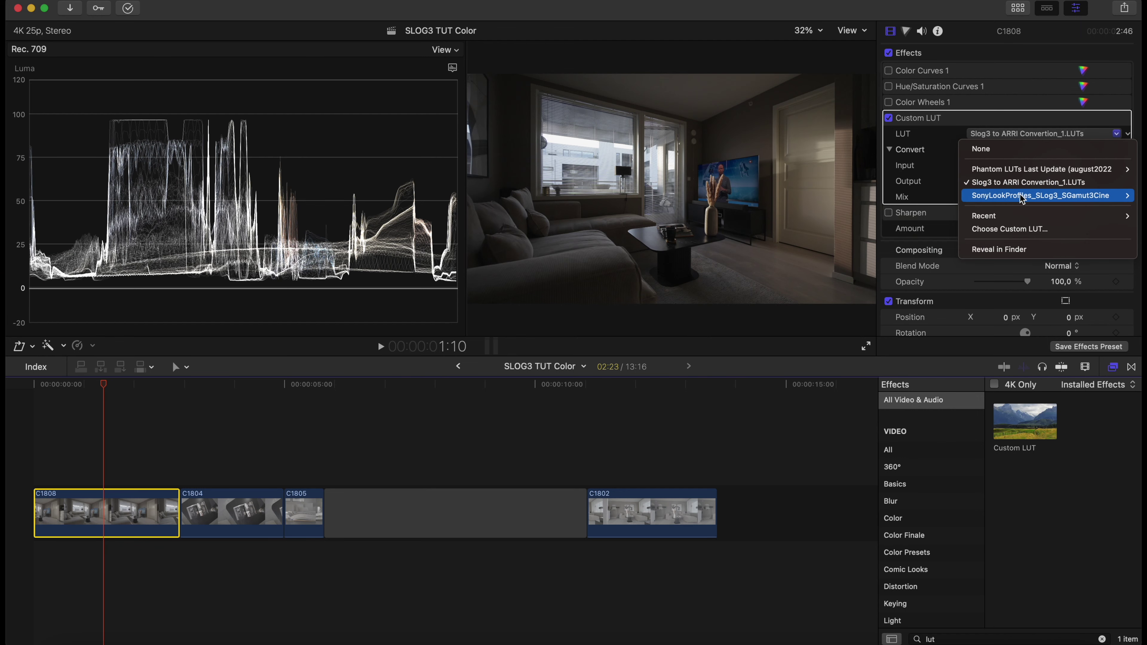
mouse_move(1022, 199)
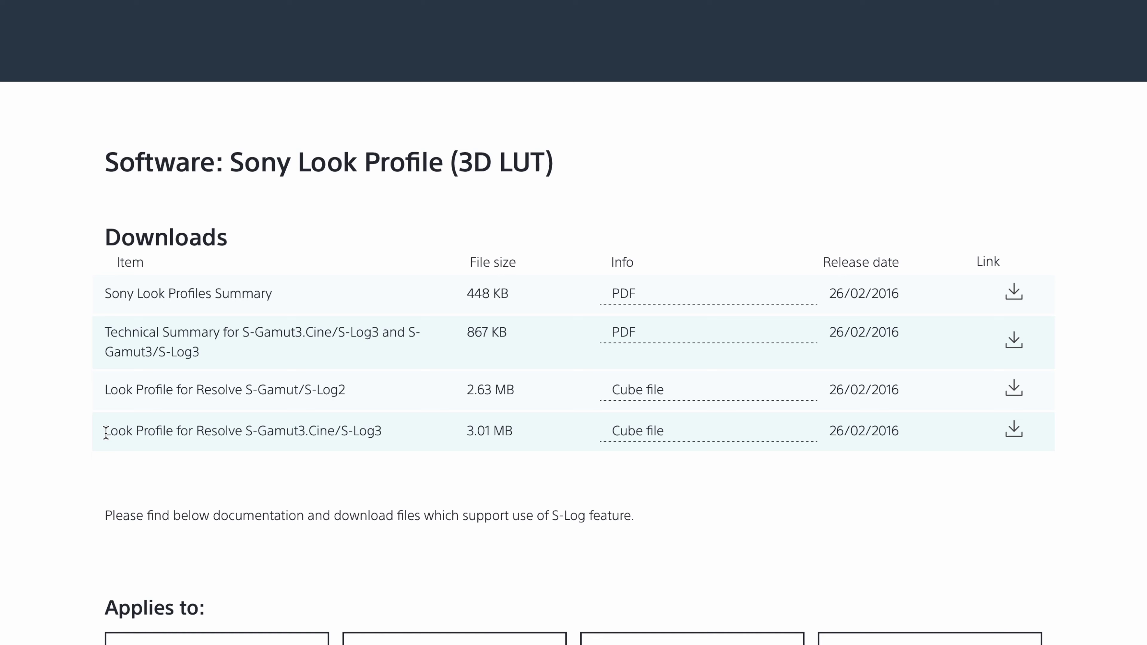
Highlight the 'Look Profile for Resolve S-Gamut3.Cine/S-Log3' download row on Sony's page.
drag(105, 431, 393, 432)
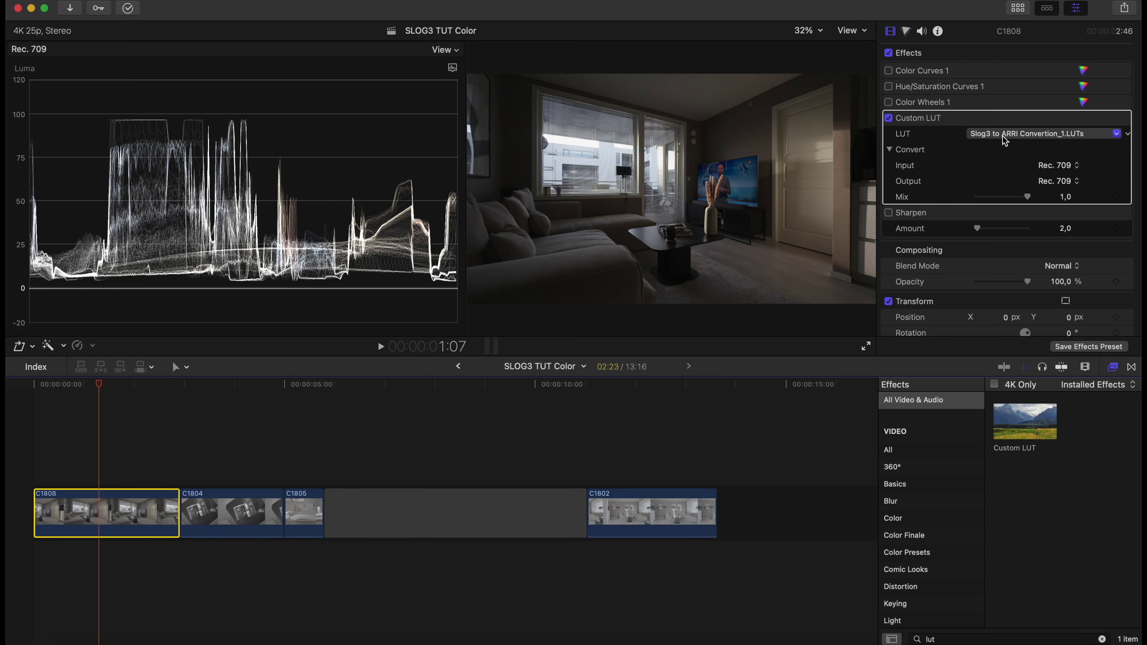
Bring up clip C1808's LUT list to pick Slog3 to ARRI Convertion_1.LUTs.
click(1005, 138)
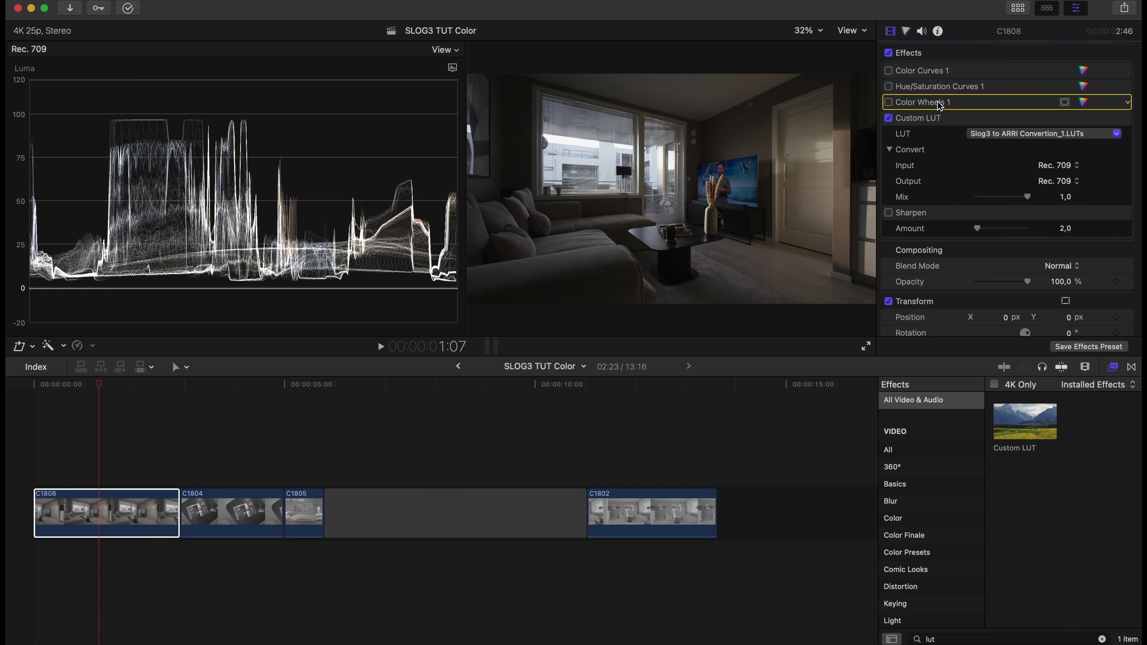
drag(940, 71, 1011, 217)
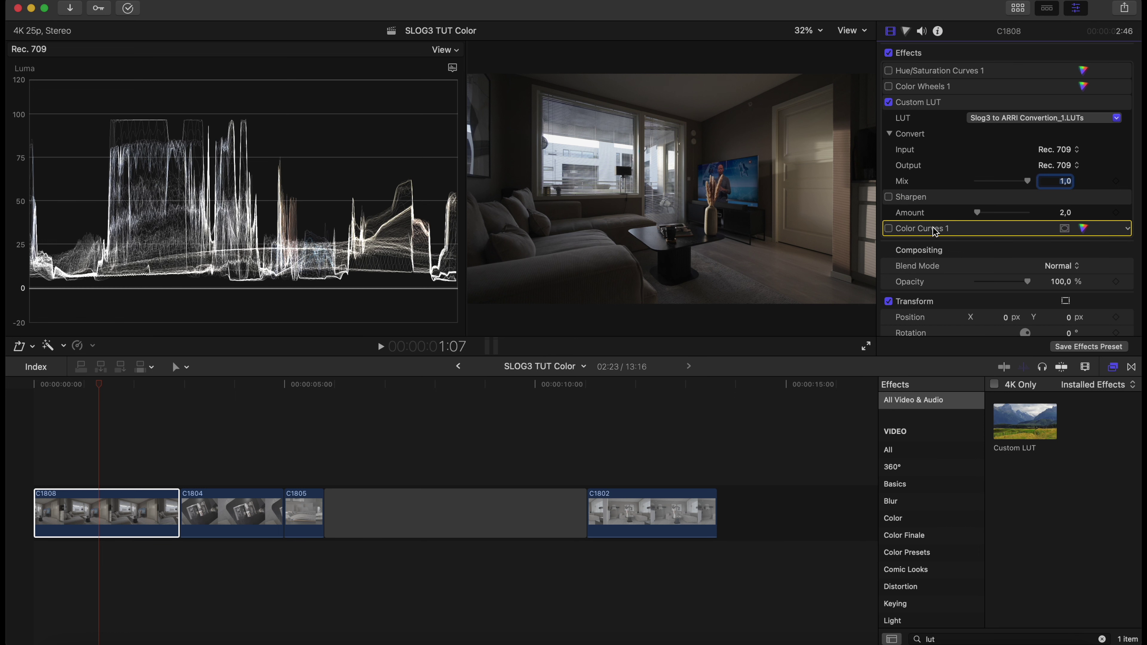
drag(934, 228, 929, 70)
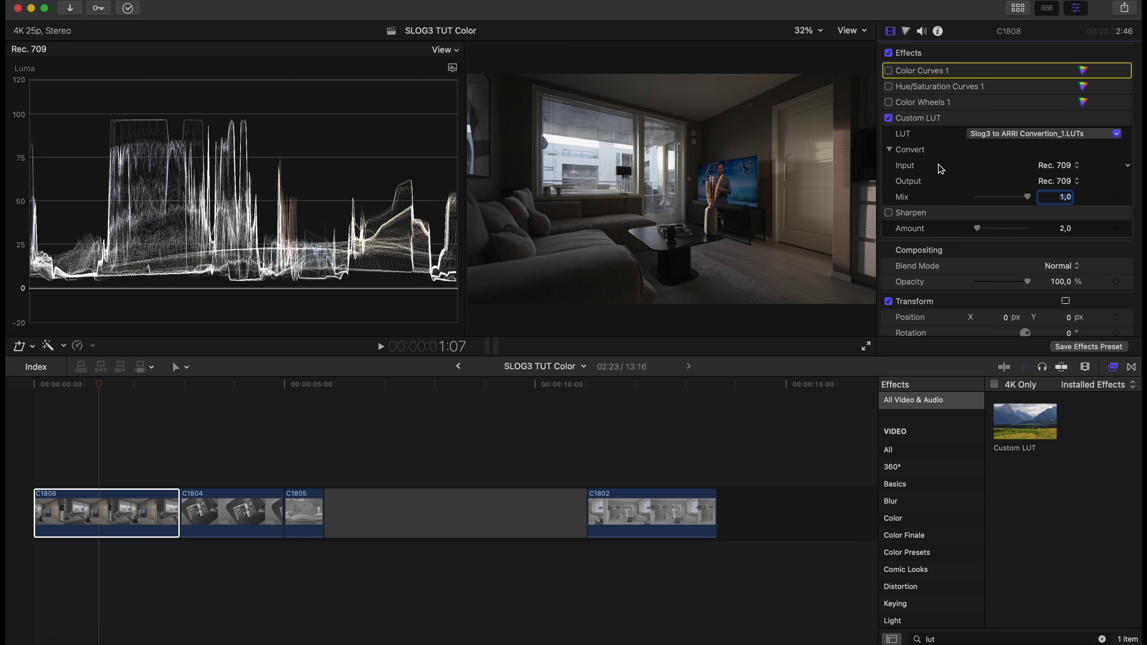
click(888, 118)
click(889, 118)
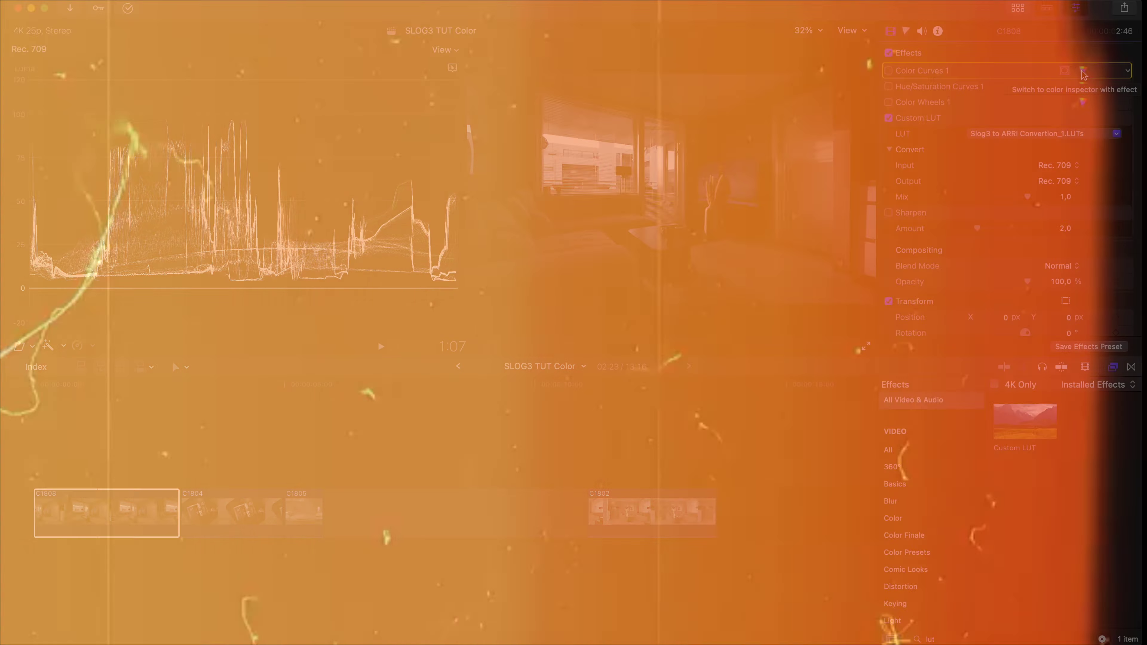
Enable Color Curves 1 on clip C1808 and return to the clip's effects list.
click(1083, 71)
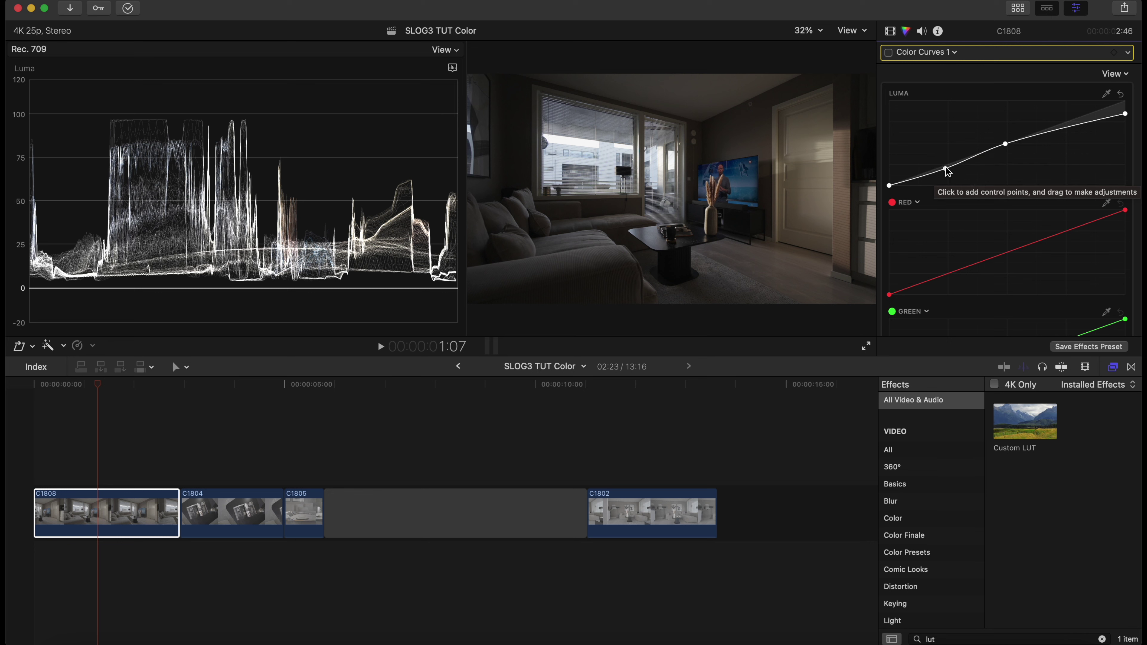
click(888, 53)
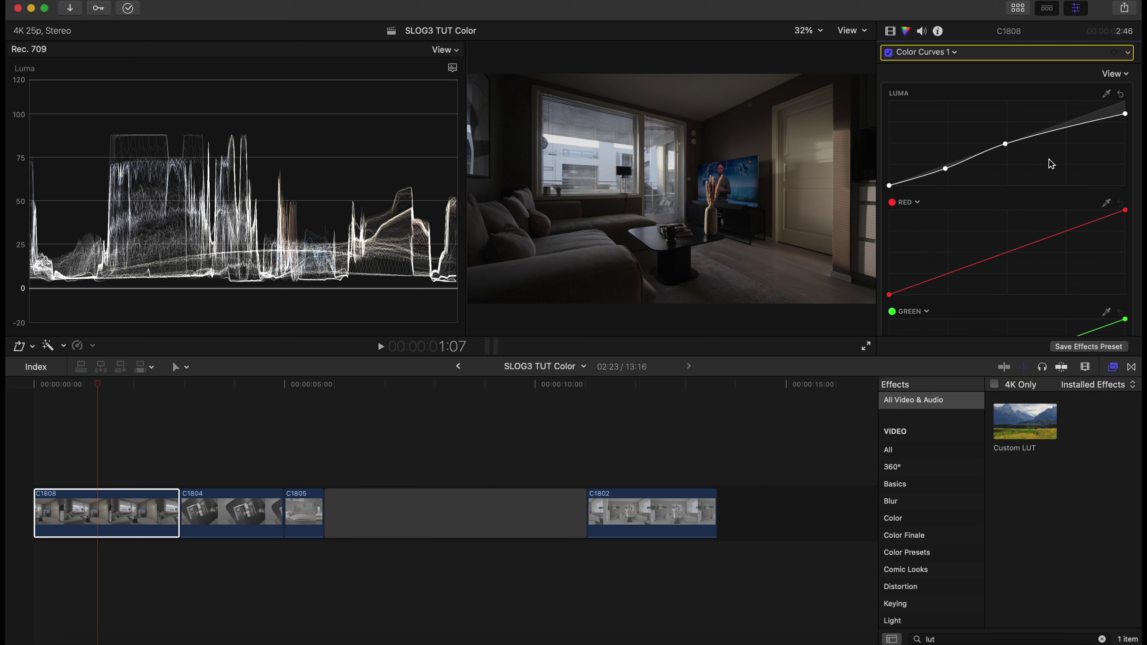
key(ctrl+Tab)
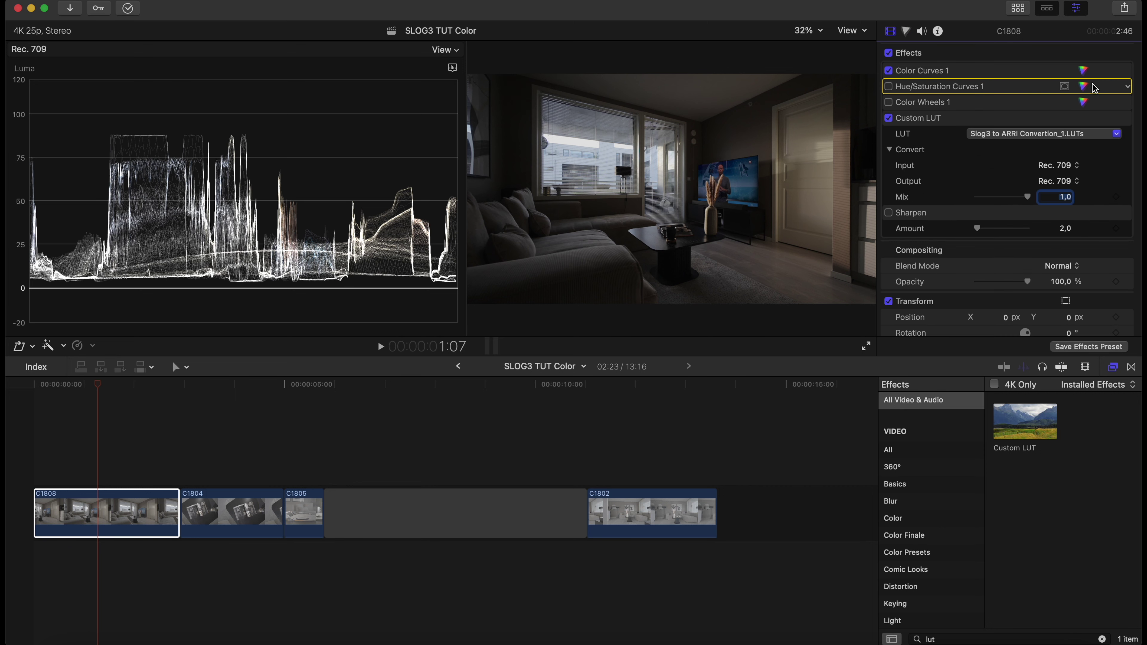
Open Hue/Saturation Curves 1 and reset its curves to flat.
click(1084, 86)
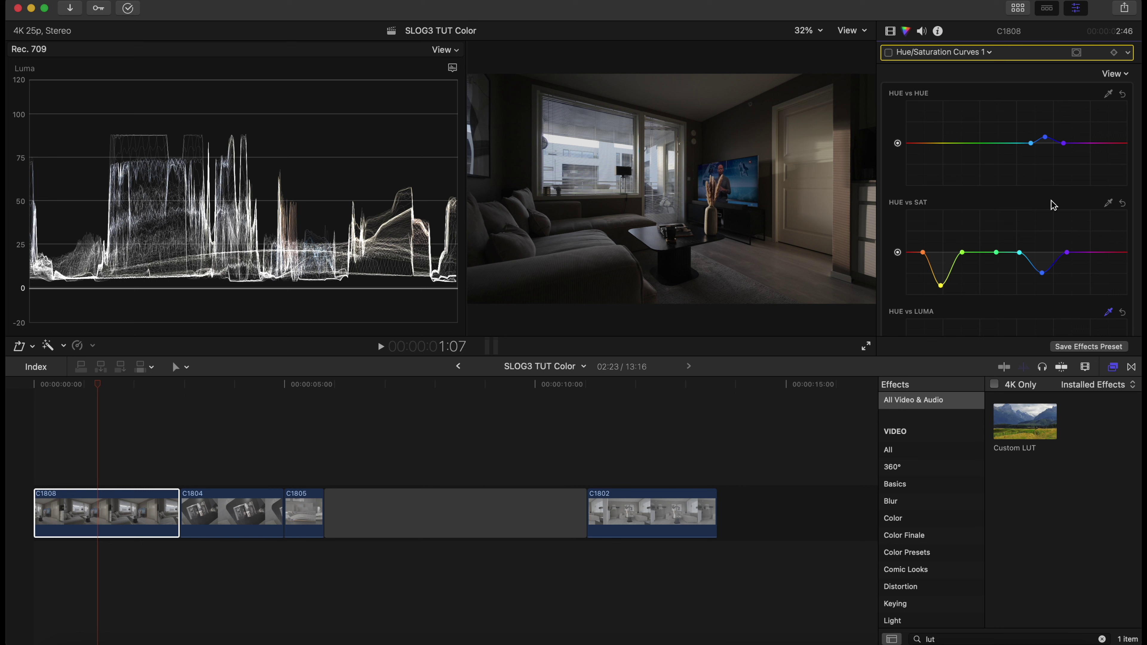
click(951, 56)
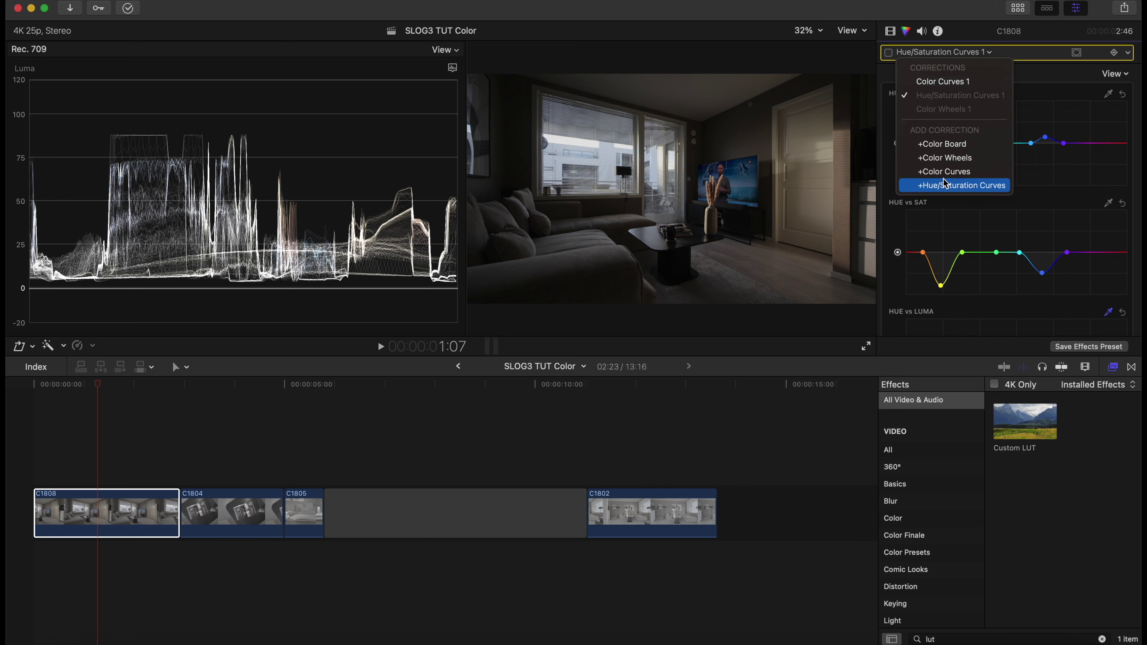
click(1024, 130)
click(1129, 54)
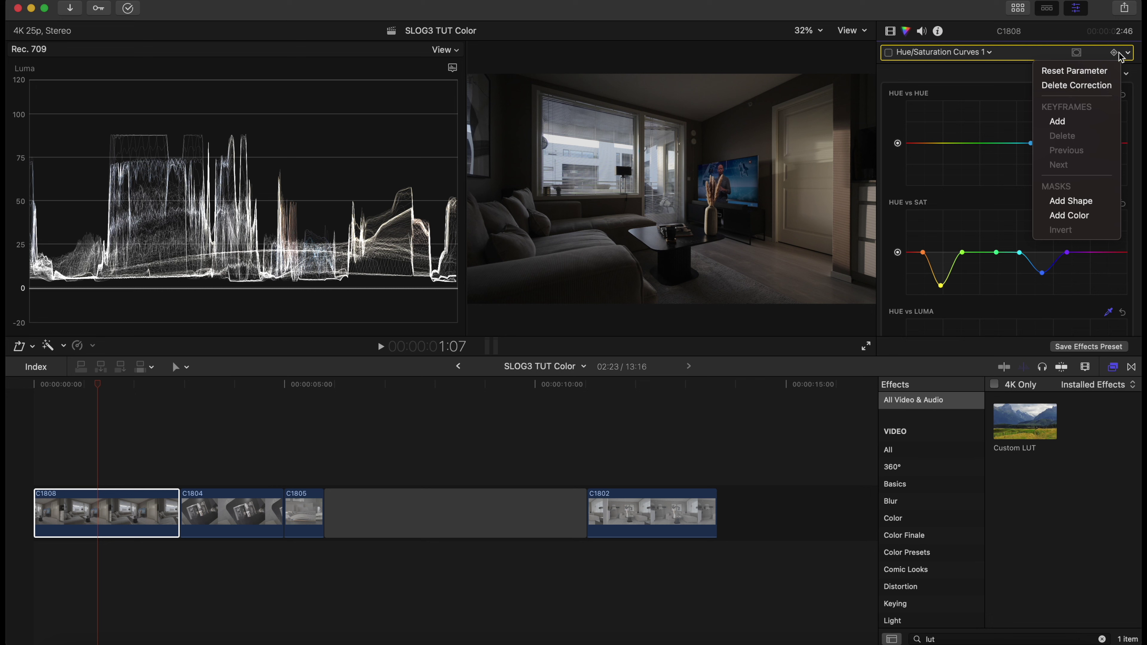
click(1062, 71)
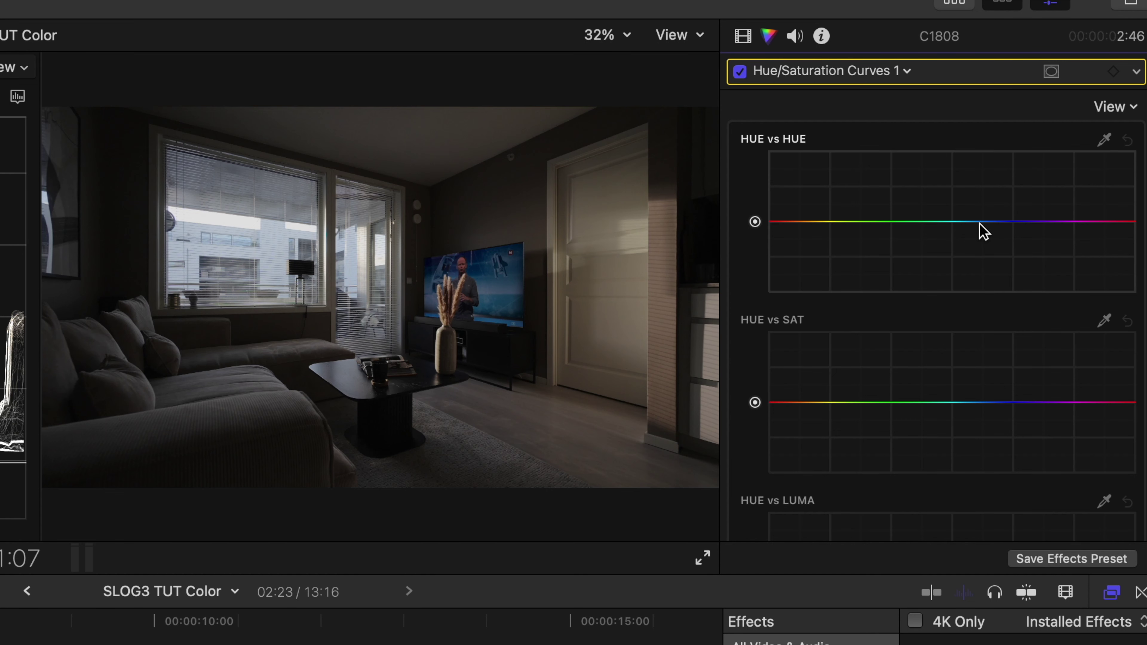
Add Hue vs Hue points and raise the one between blue and purple.
click(1034, 143)
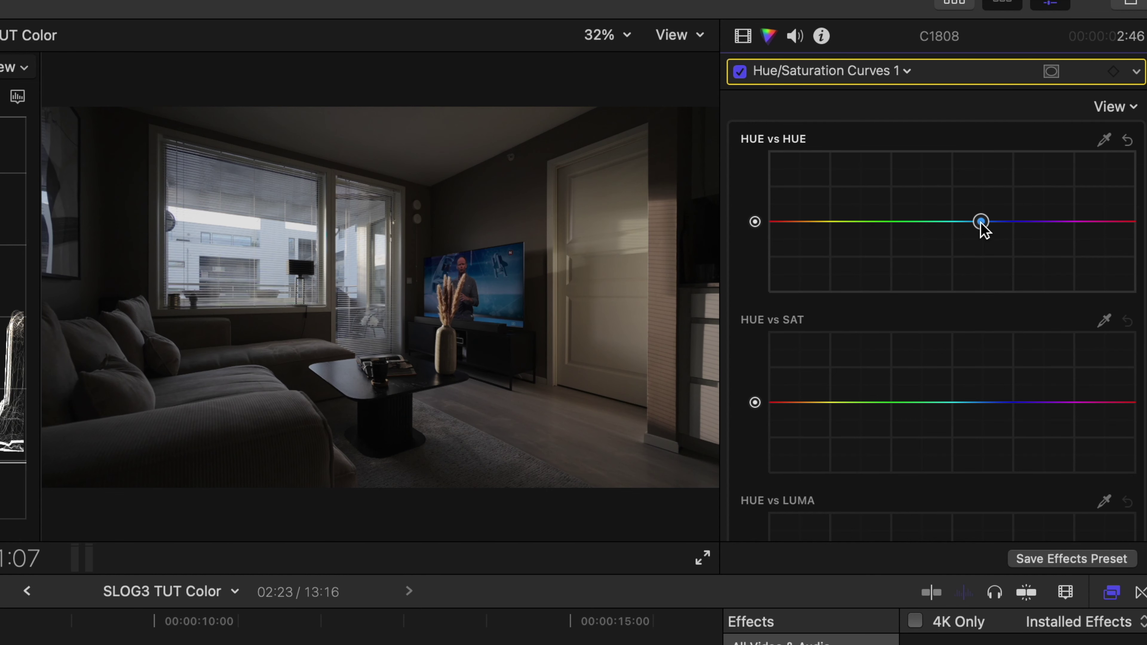
click(1037, 222)
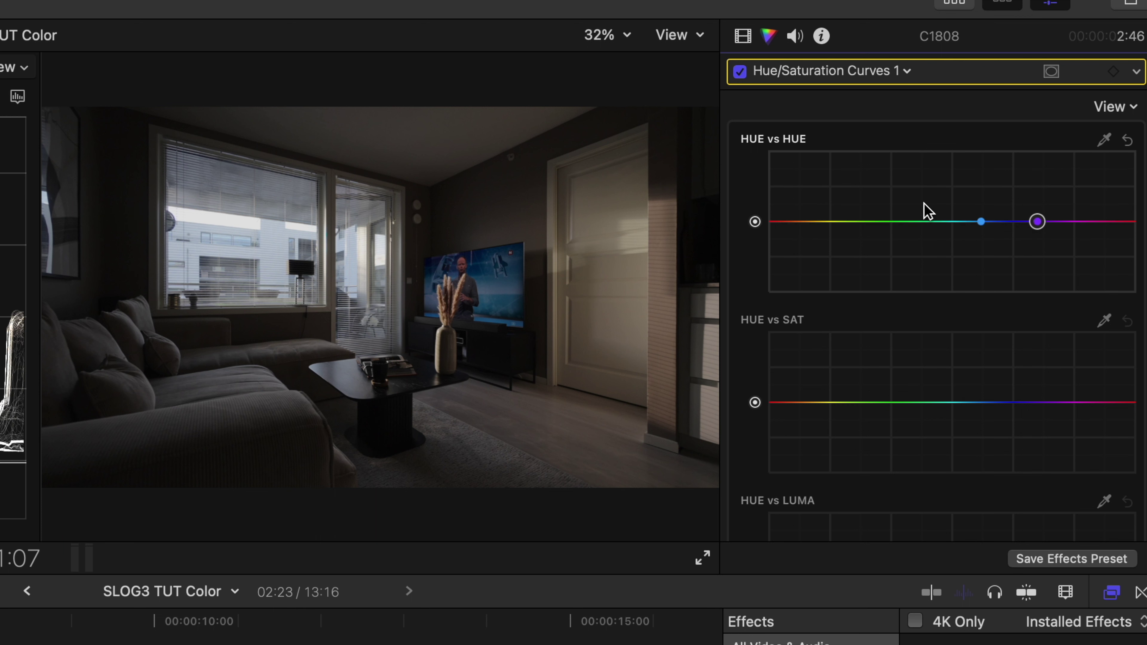
click(1003, 221)
drag(1004, 221, 1005, 212)
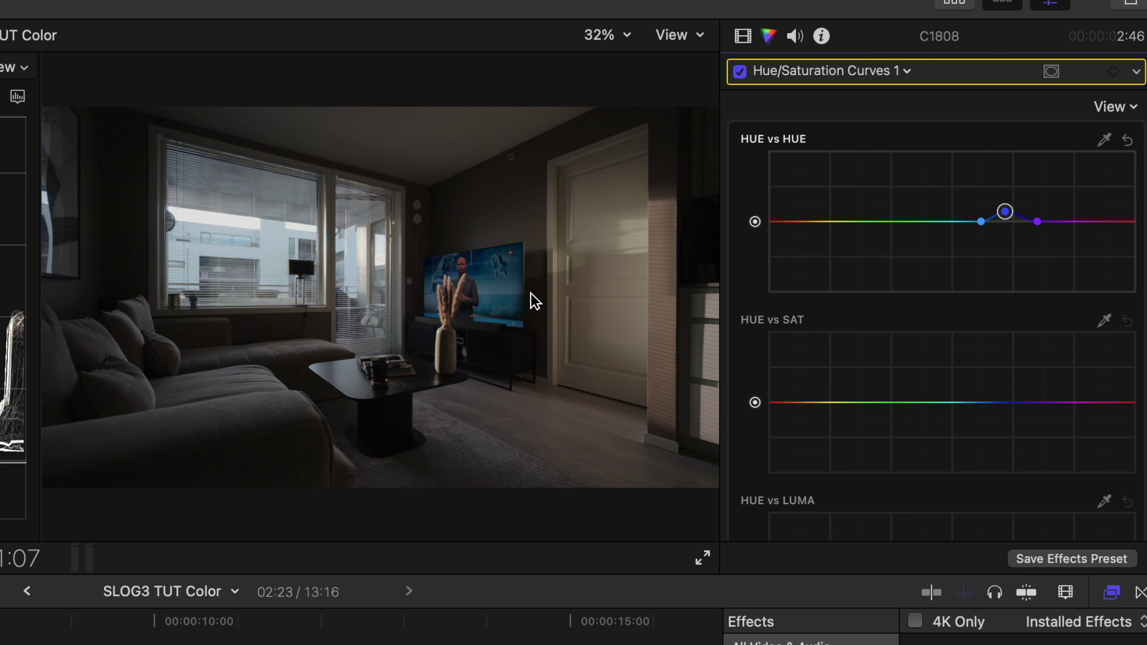
scroll(994, 249, down, 3)
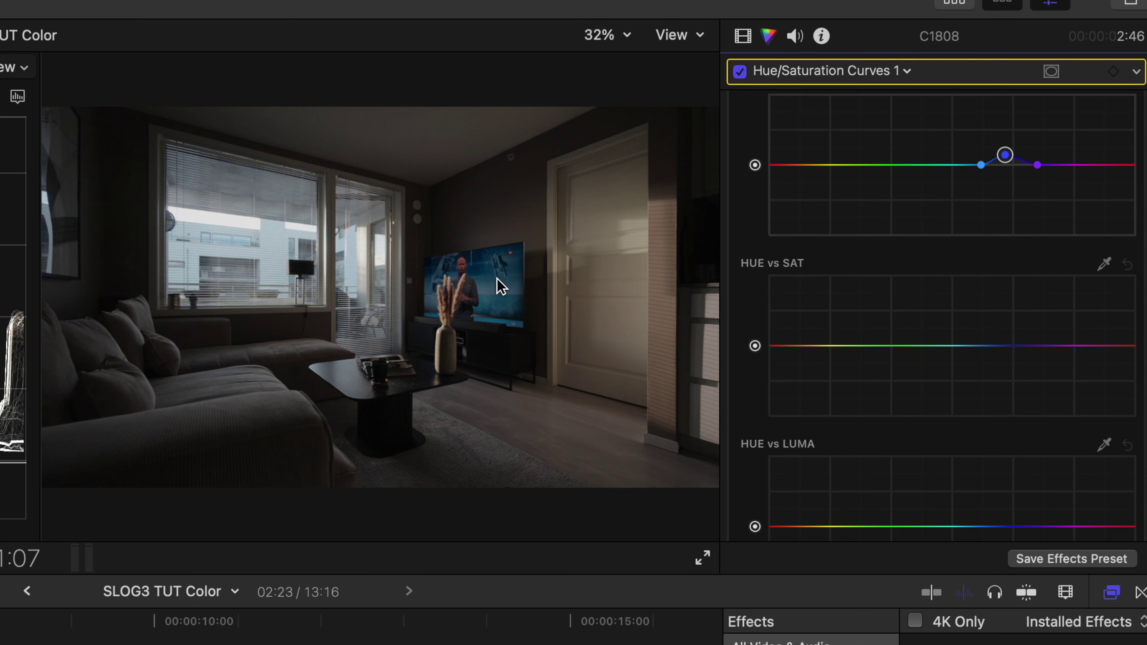
Compare the image with and without the hue curves, leaving them enabled.
click(740, 73)
click(739, 72)
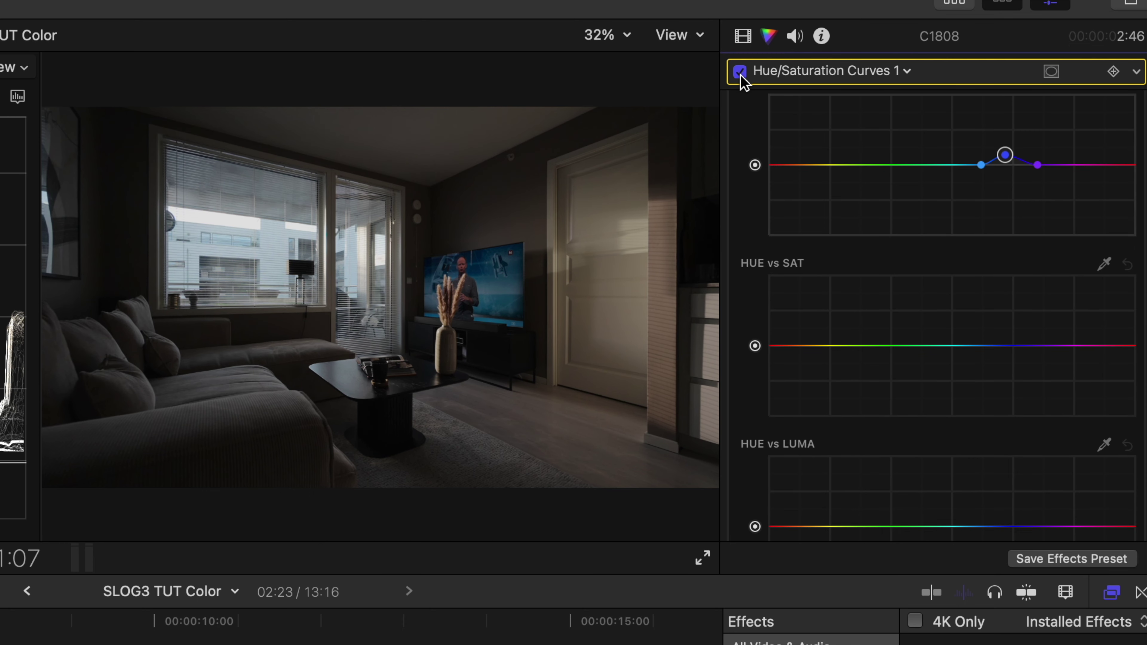
click(740, 72)
click(740, 73)
scroll(1006, 300, up, 3)
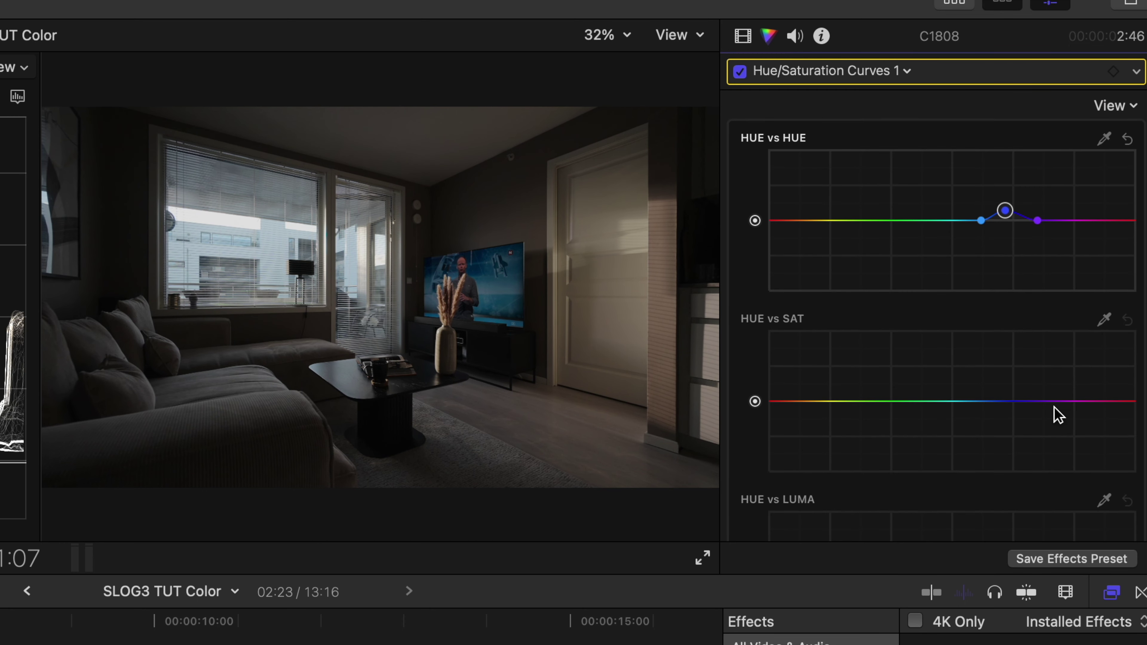
Pull the Hue vs Sat curve down into dips at blue and yellow.
click(989, 401)
click(1043, 402)
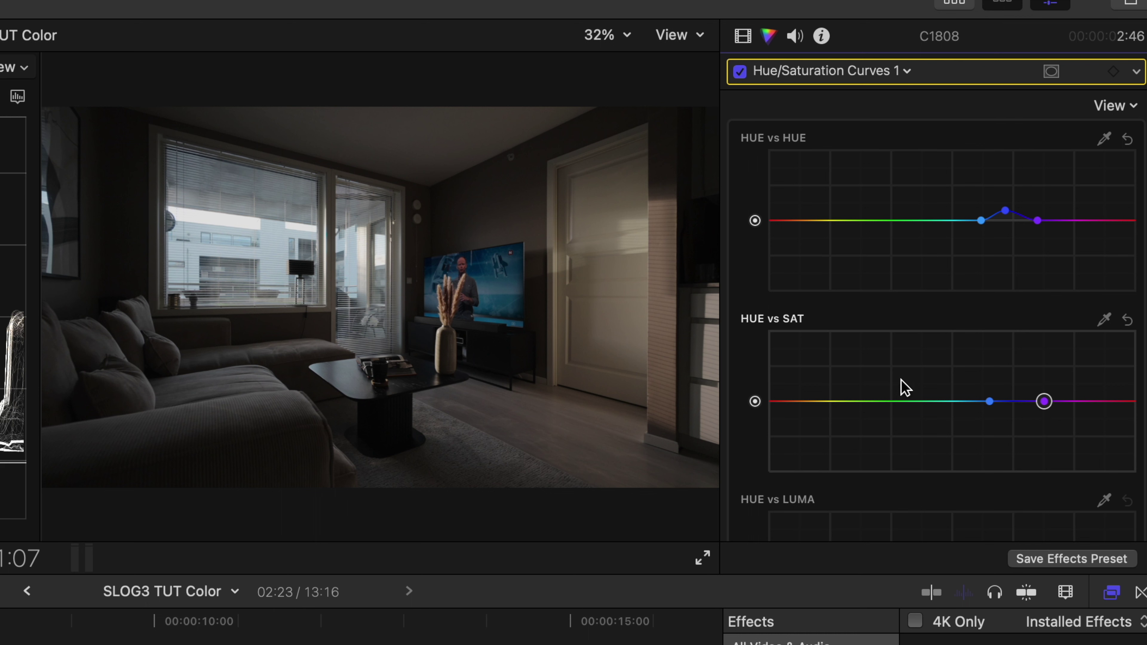
click(1017, 401)
drag(1016, 402, 1016, 434)
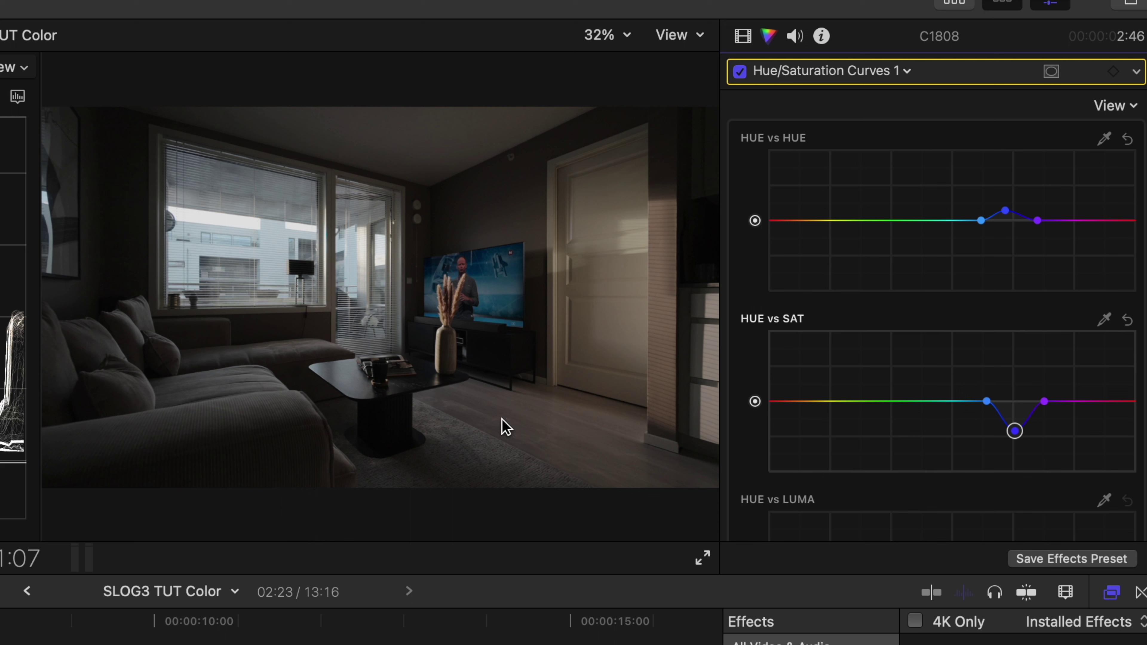
click(858, 401)
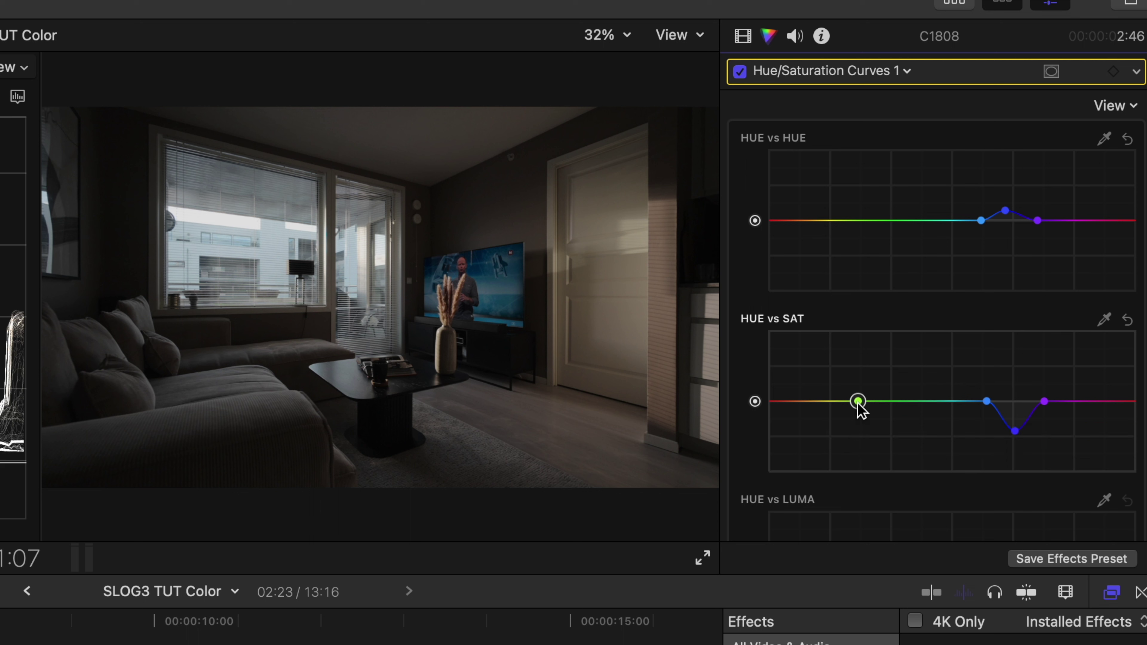
click(799, 401)
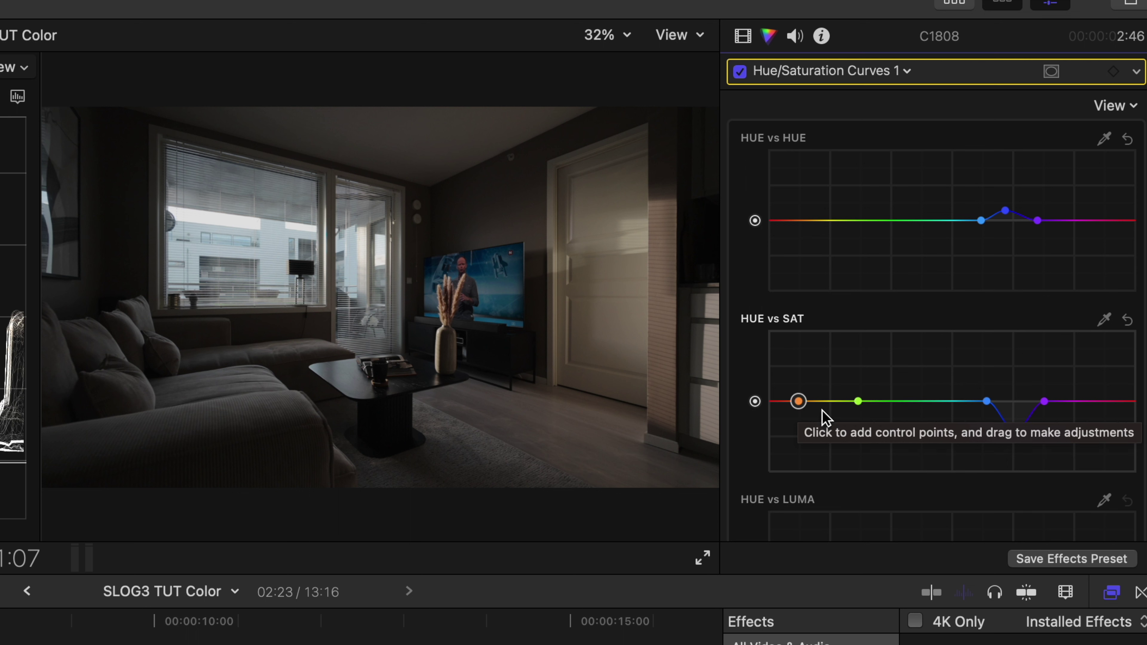
drag(830, 401, 831, 453)
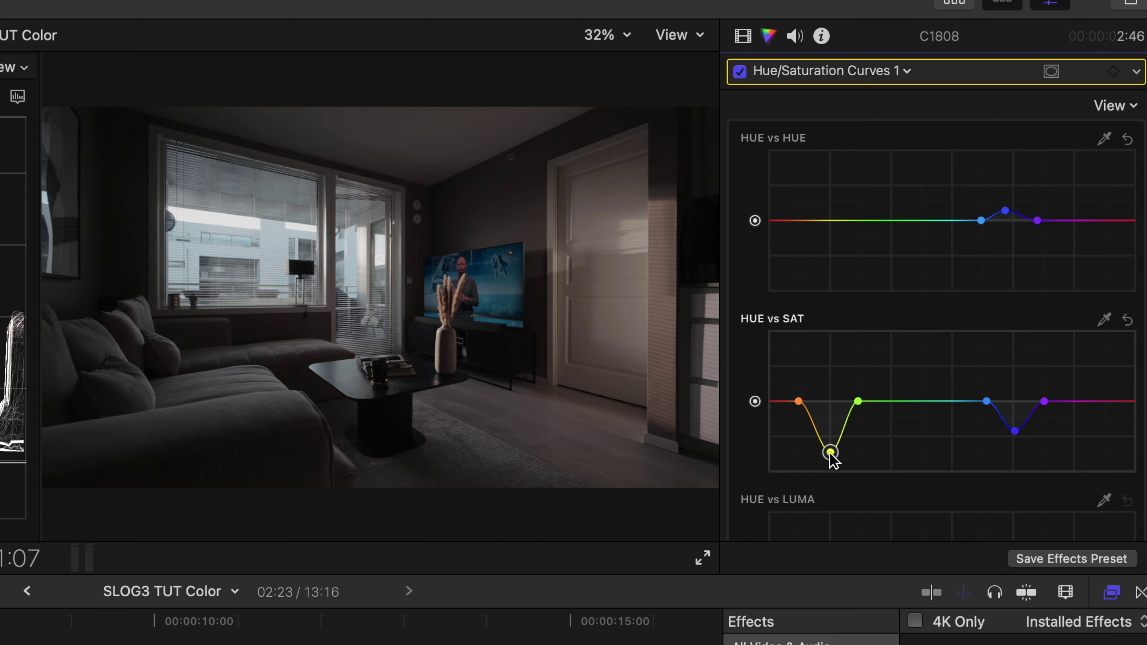
Add Hue vs Luma points around blue and slightly lower the blue brightness.
scroll(899, 452, down, 5)
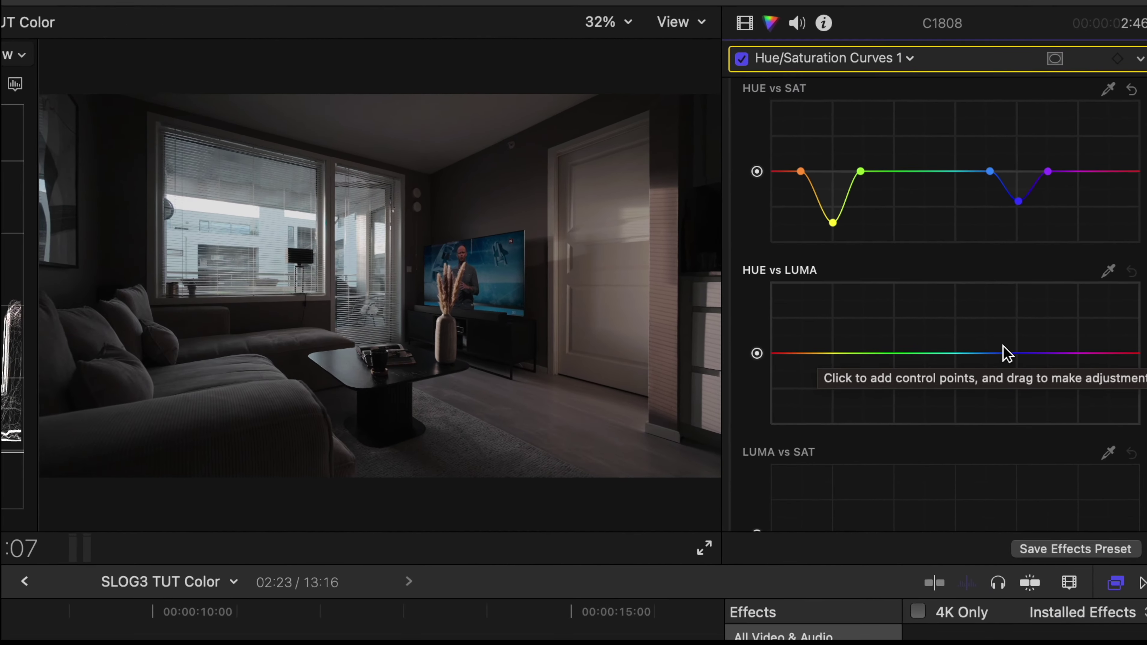
click(987, 353)
click(1049, 352)
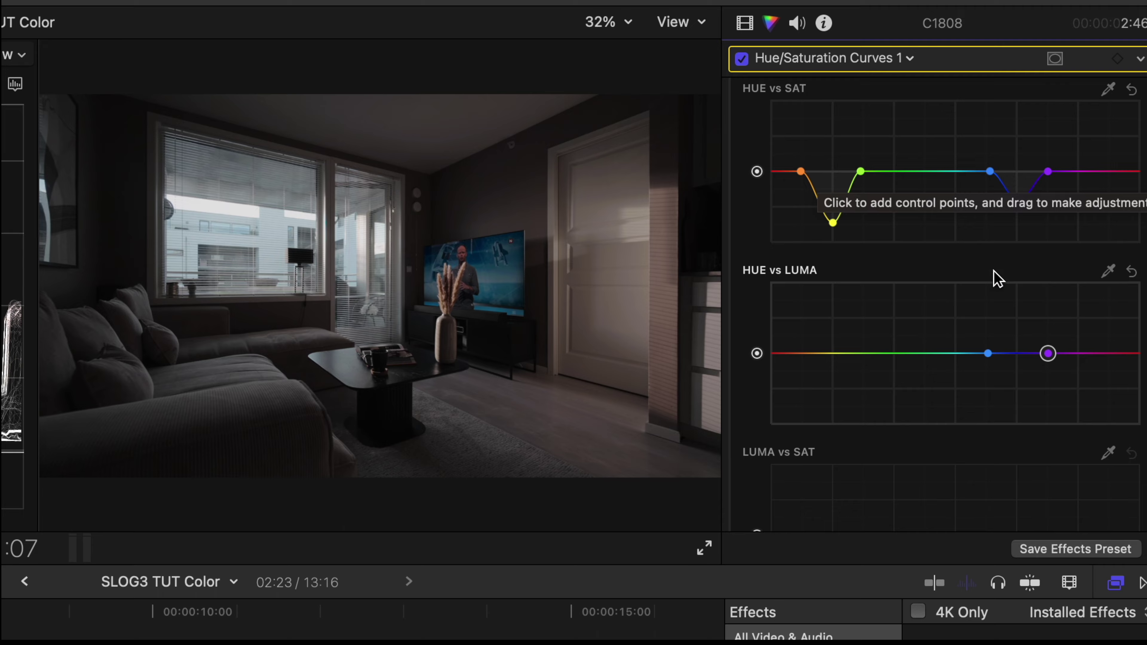
click(1014, 357)
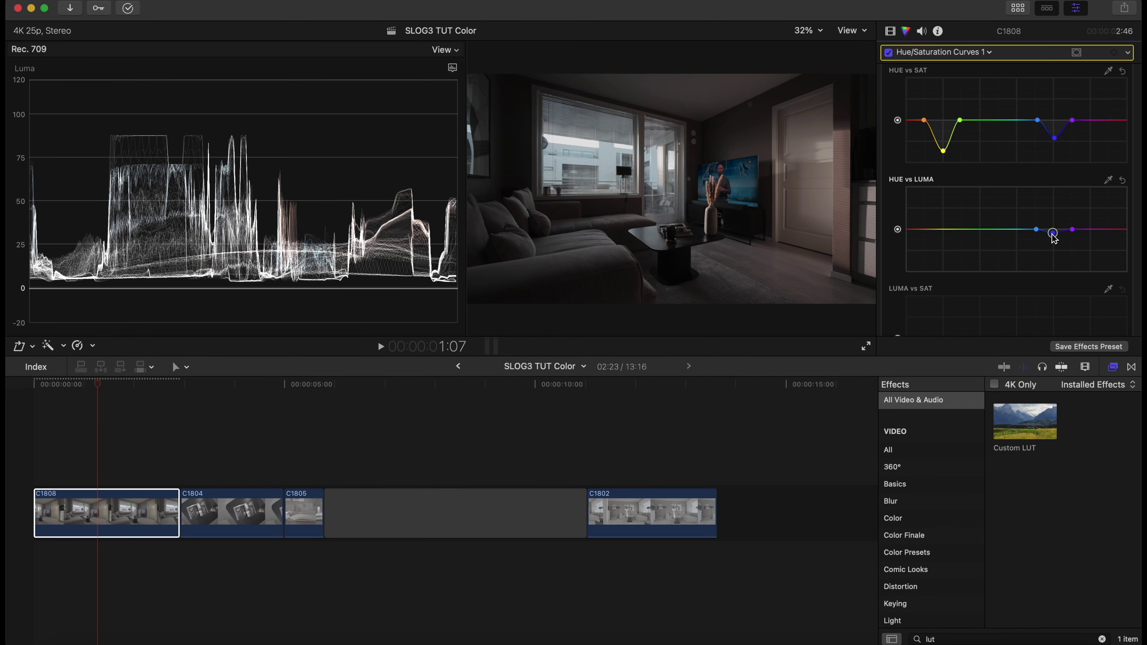
drag(1054, 233, 1054, 225)
scroll(949, 190, up, 5)
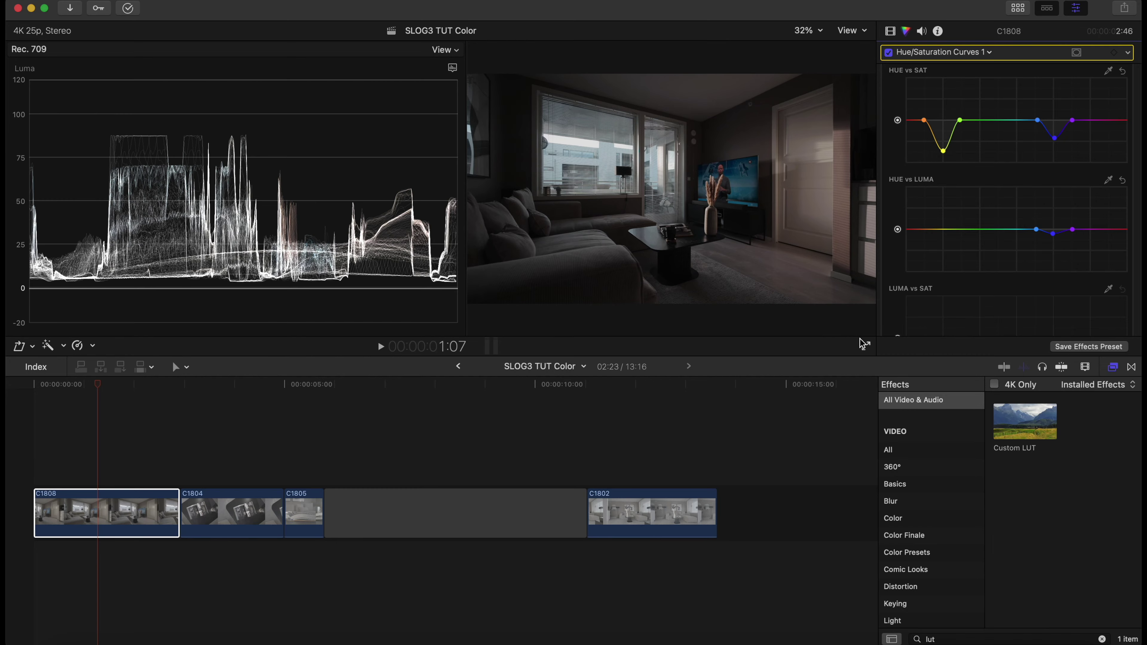
scroll(1010, 85, up, 5)
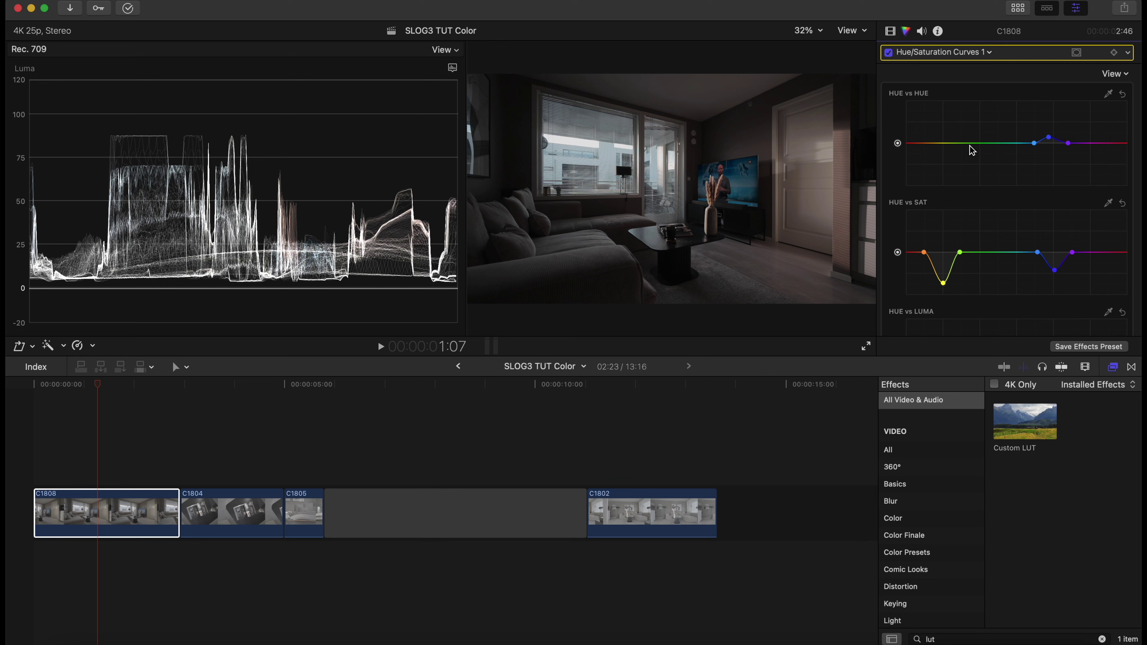
Show clip C1808's effects list and open Color Wheels 1 for editing.
key(super+6)
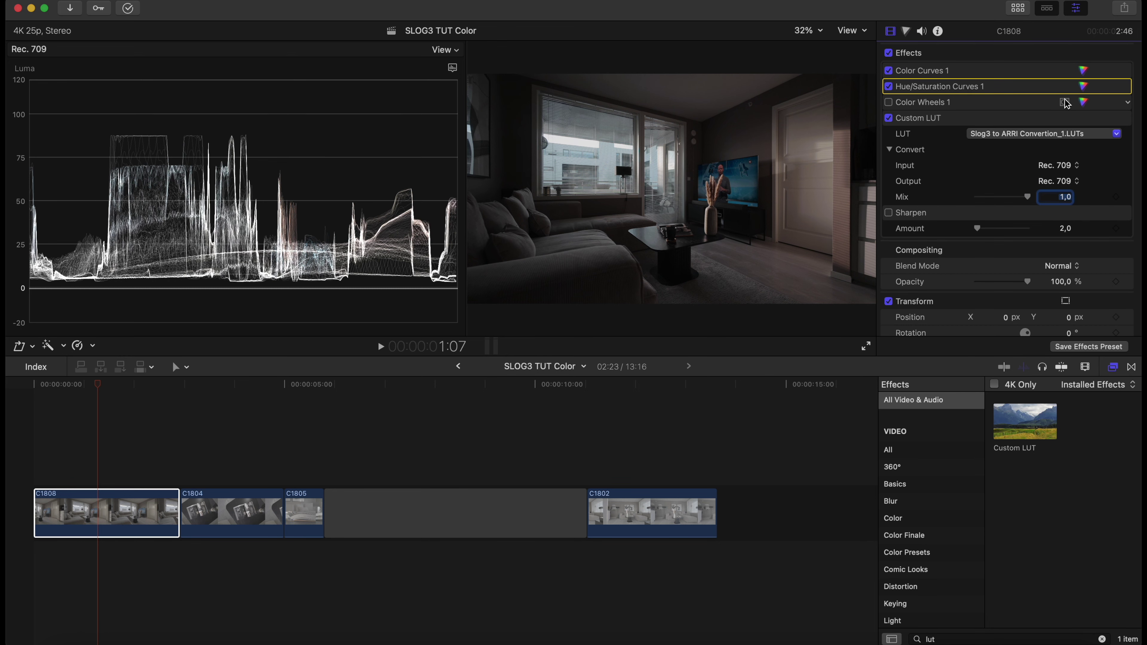
click(1084, 103)
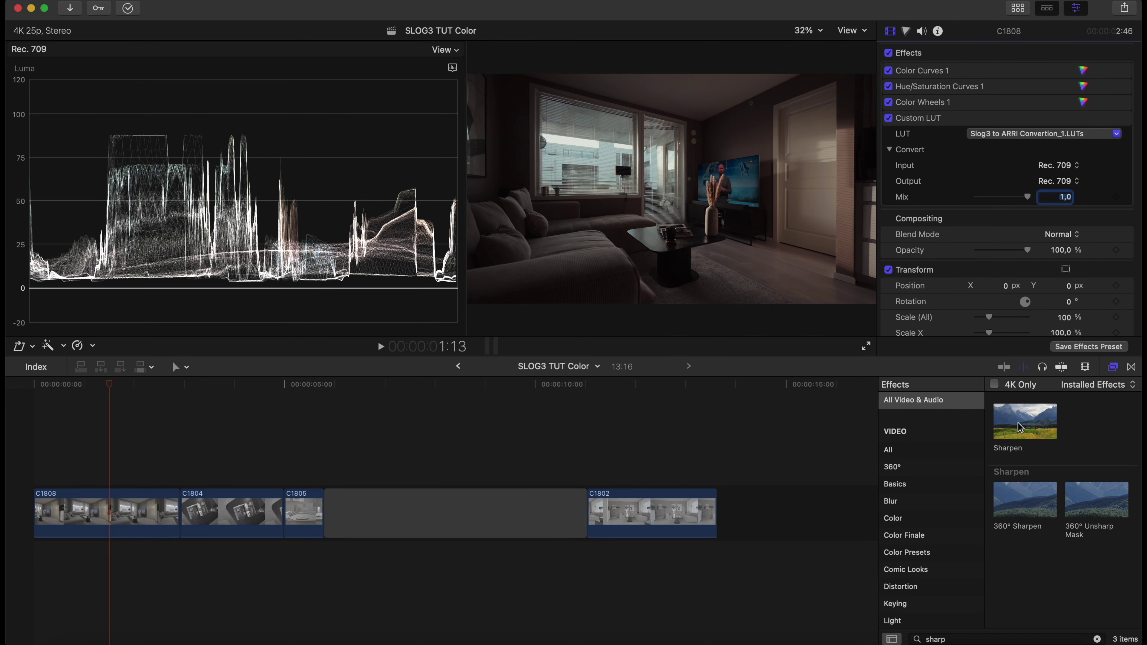
Apply the Sharpen effect to clip C1808 with Amount 2,0.
key(Return)
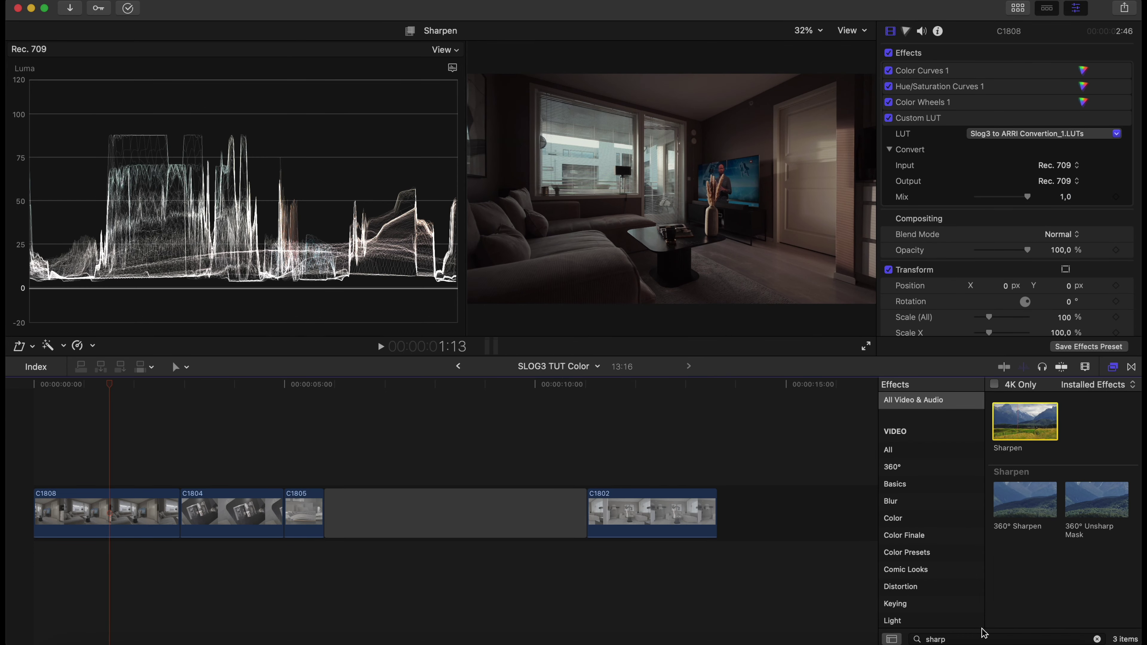
drag(1026, 422, 110, 515)
text(2)
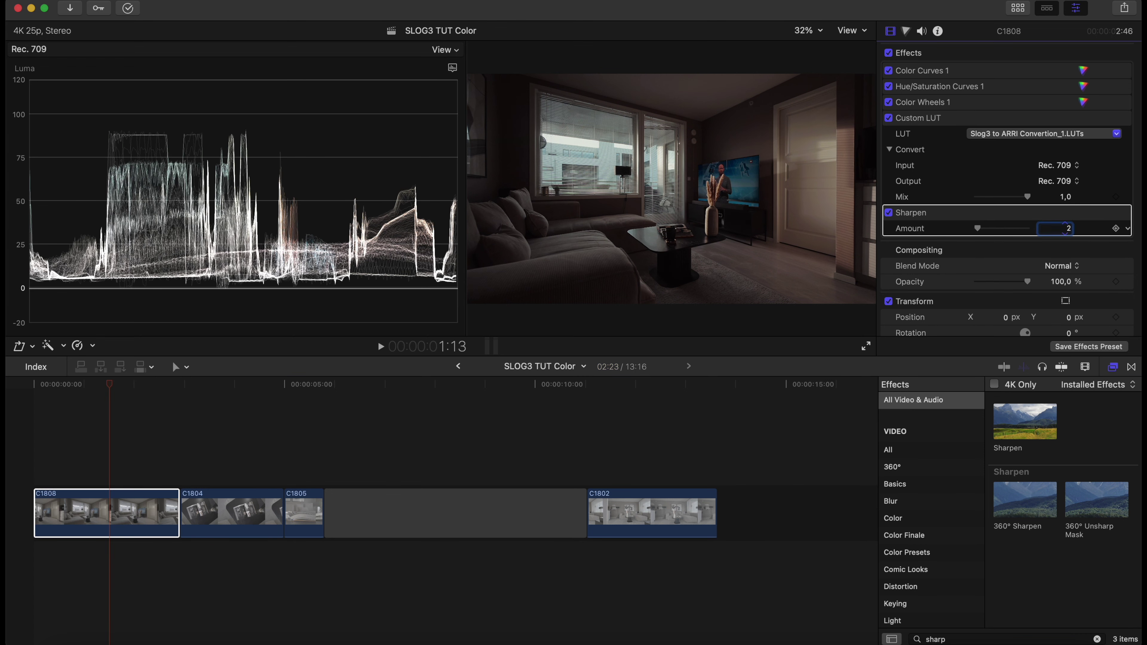
click(9, 468)
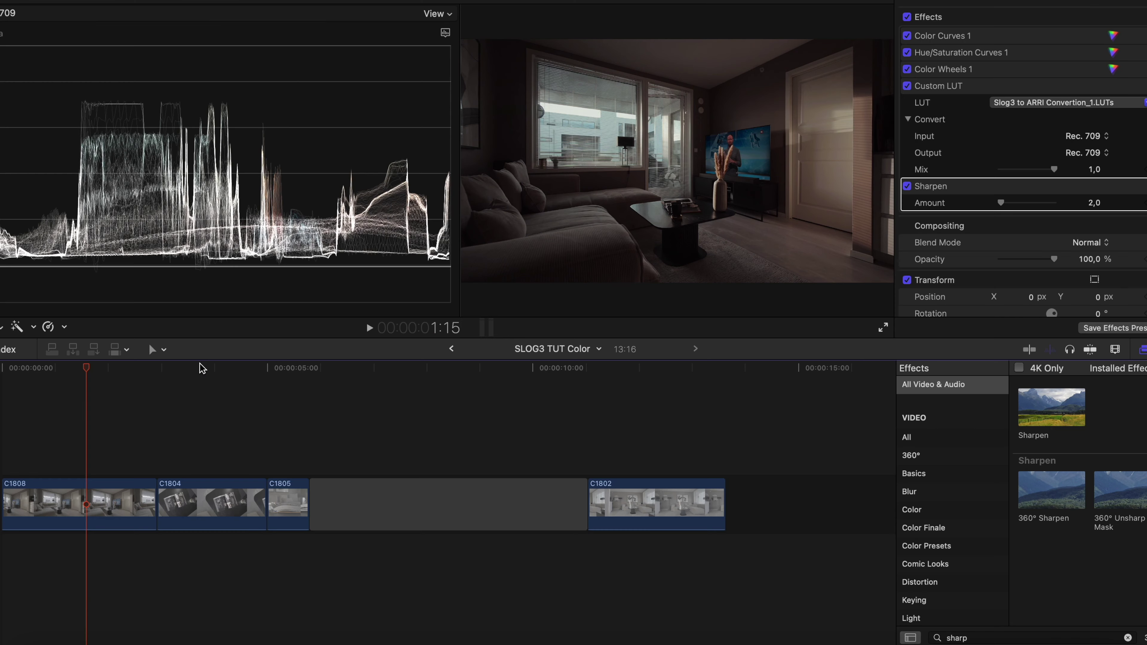
click(79, 495)
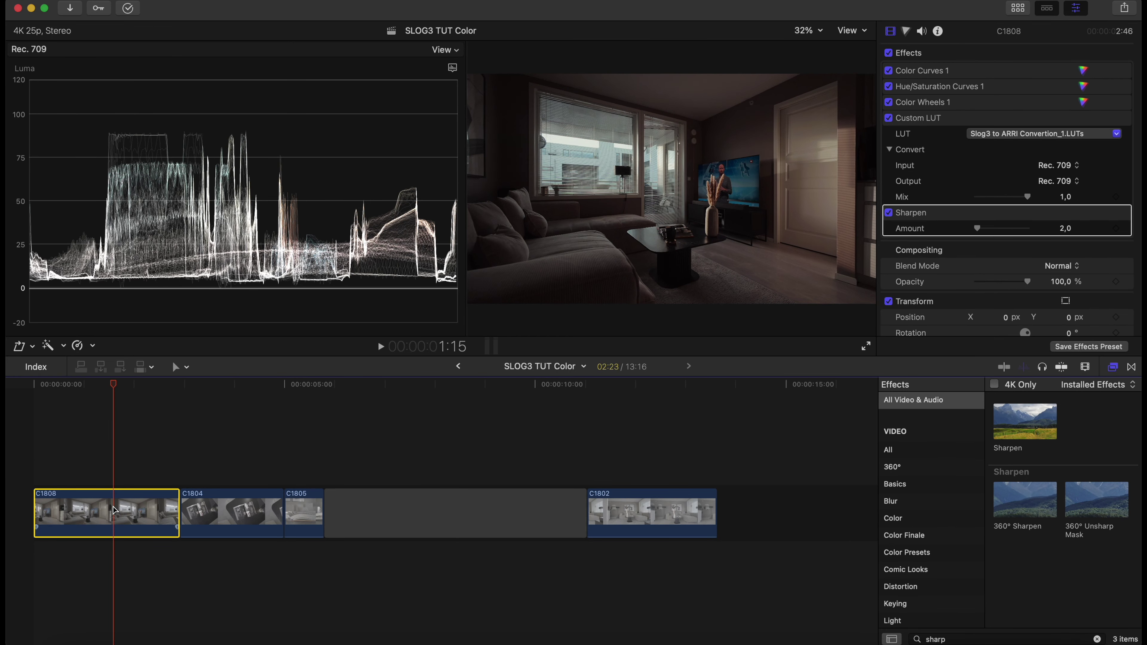
Copy clip C1808 and paste all its effect attributes onto clip C1804 via Paste Attributes.
key(super+c)
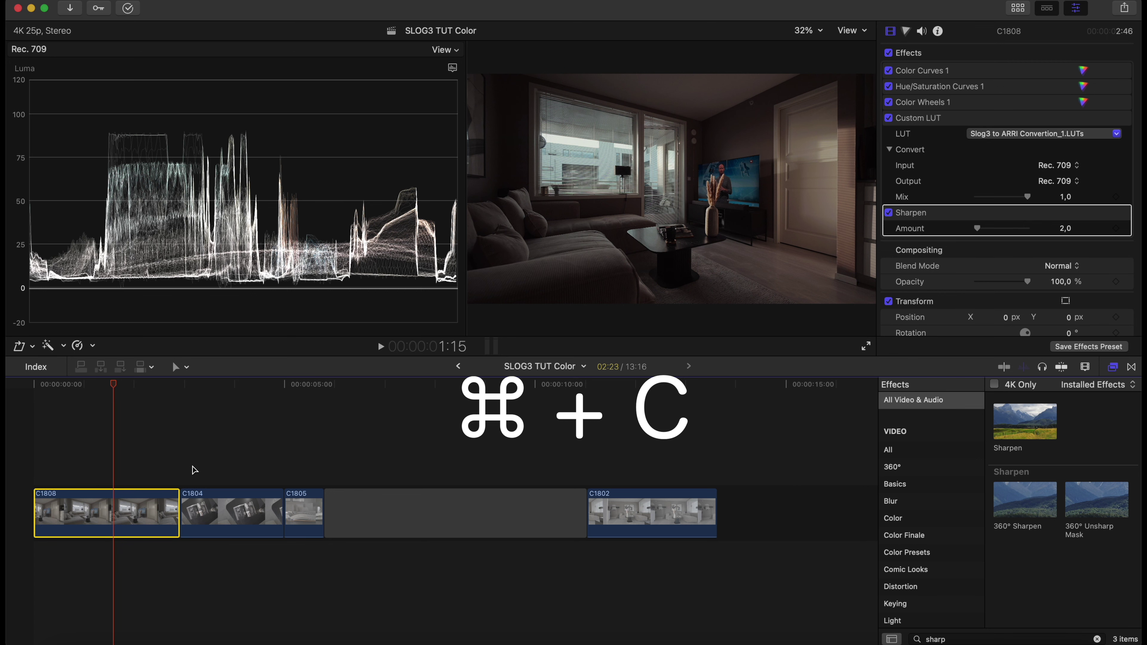
click(210, 508)
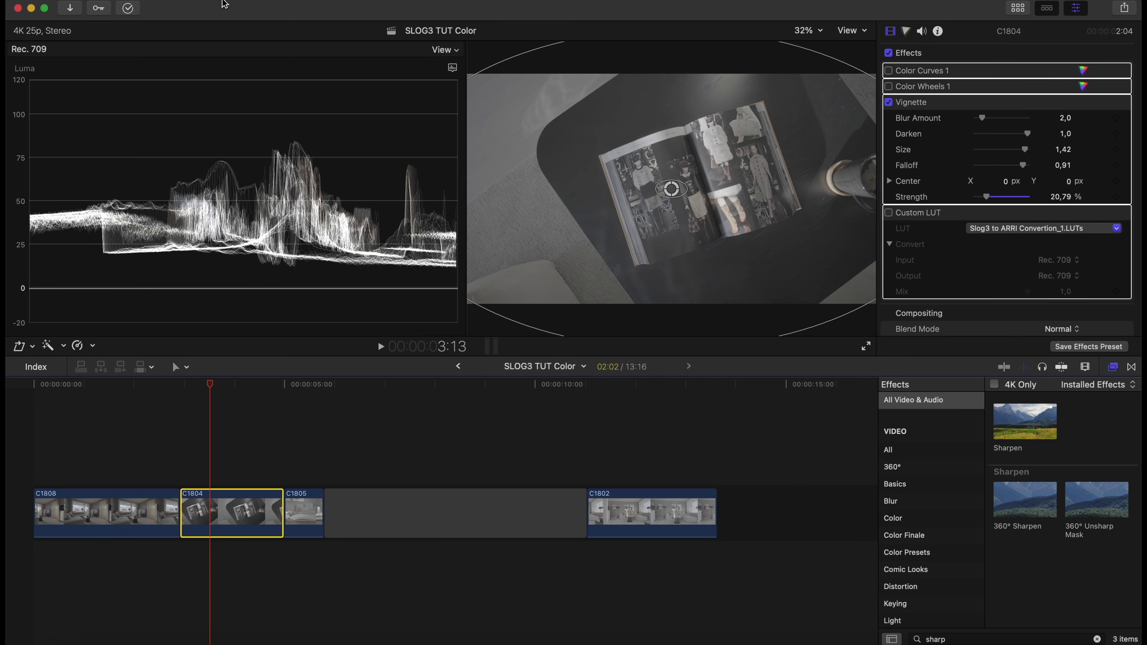
click(156, 2)
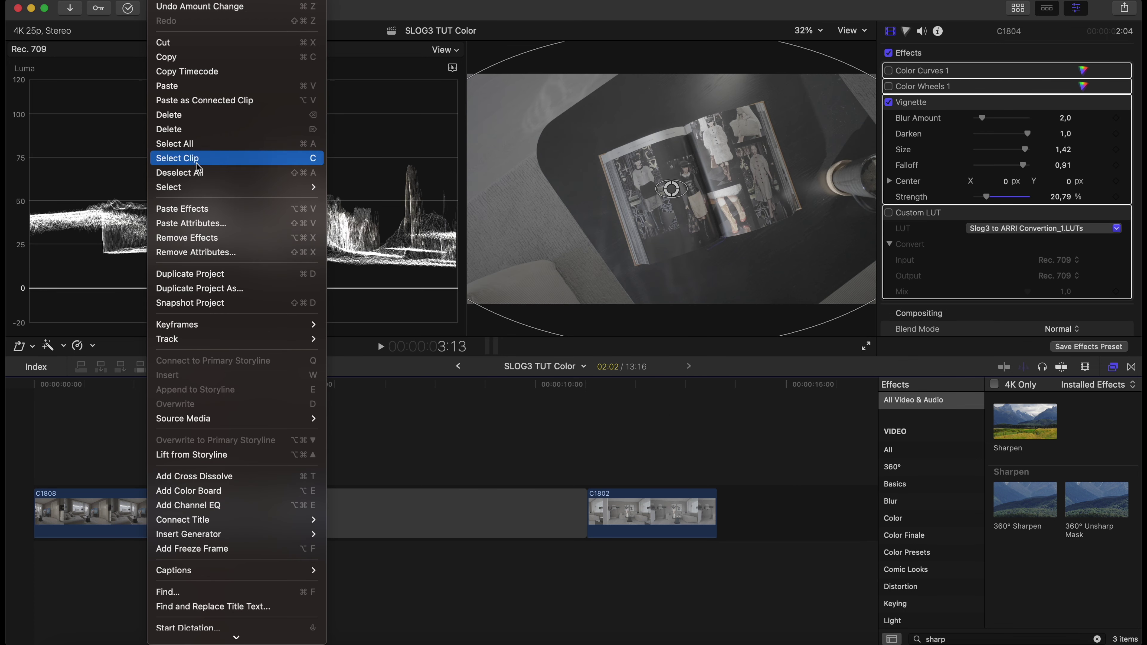
click(214, 222)
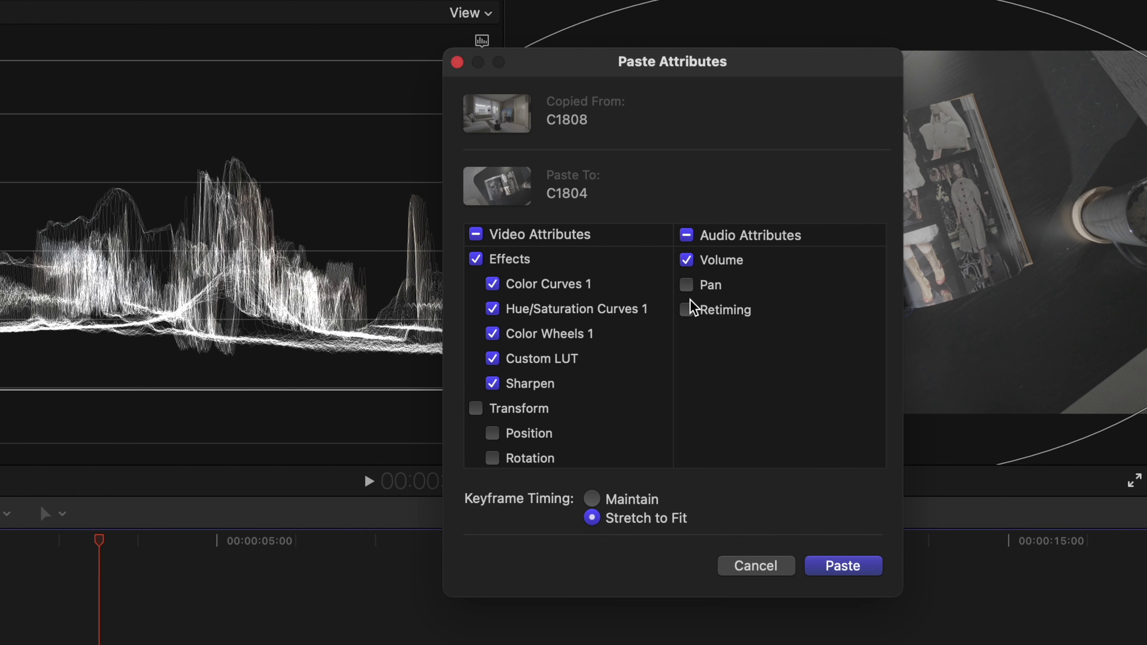
scroll(671, 412, down, 10)
scroll(632, 333, up, 10)
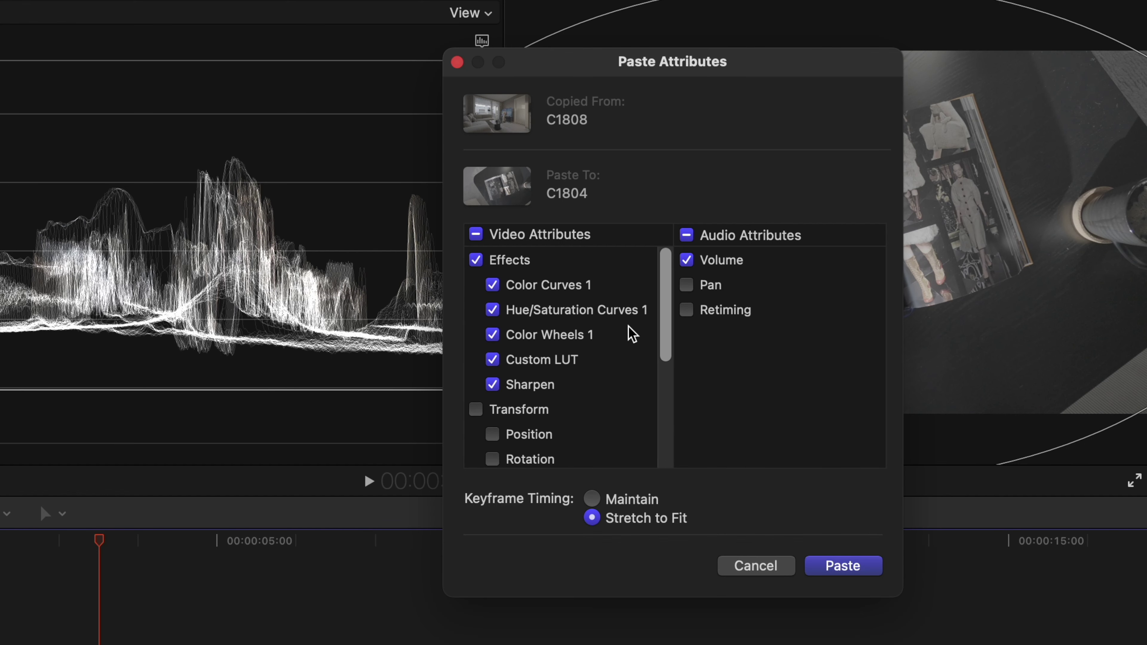
click(856, 572)
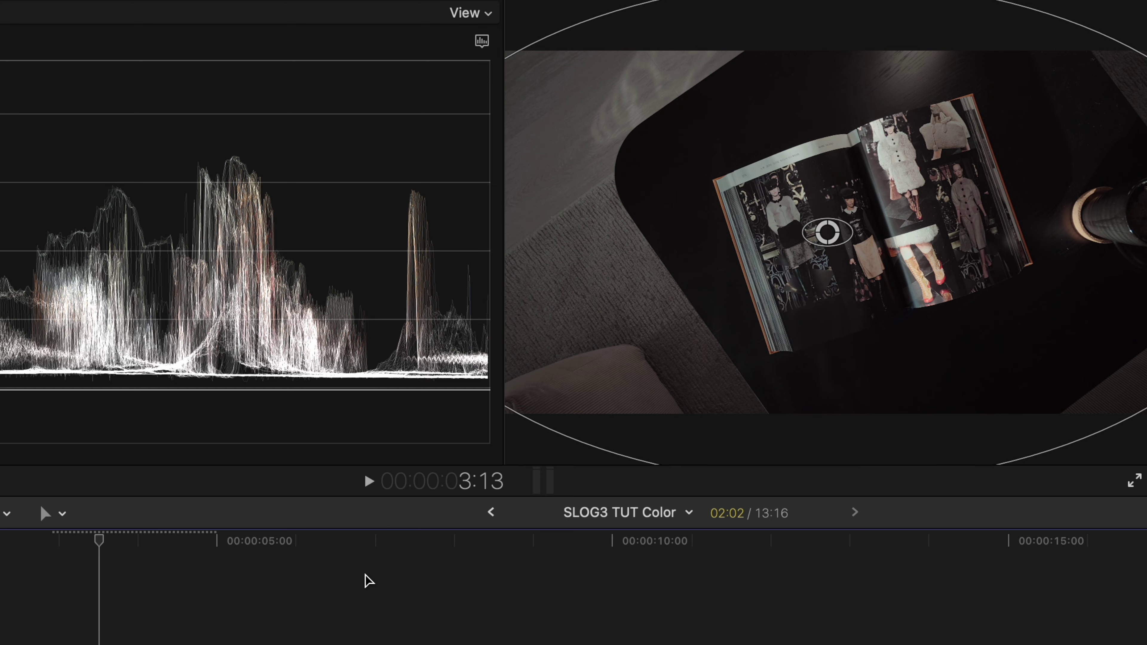
Play back to review the grade, then lower C1804's Global brightness slightly in Color Wheels.
click(15, 629)
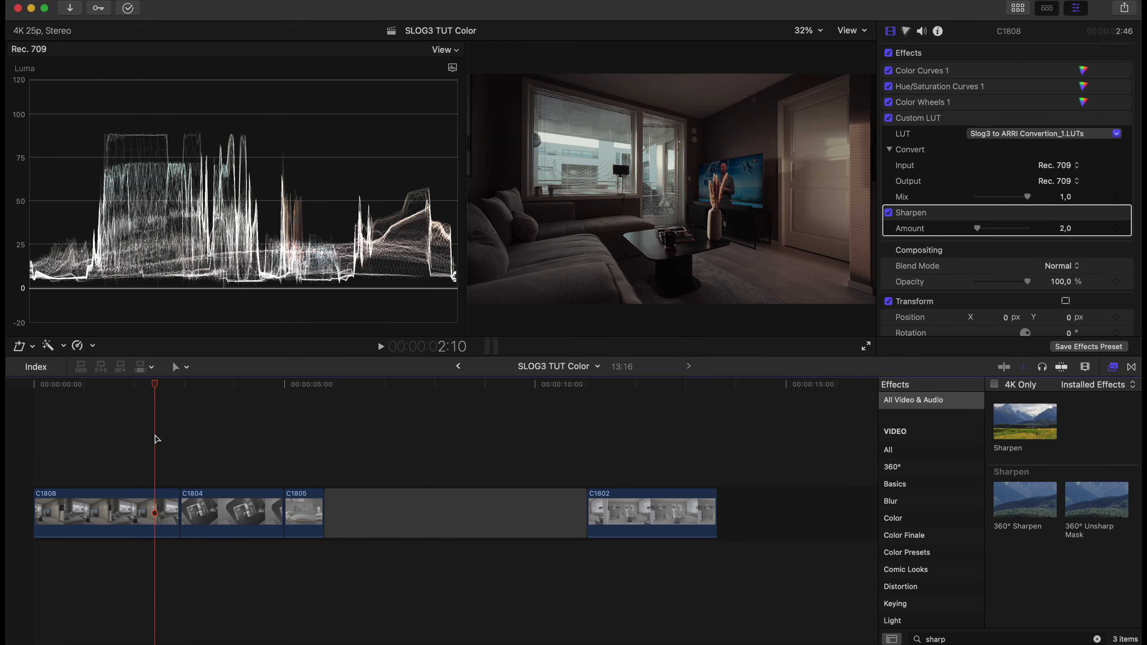
key(space)
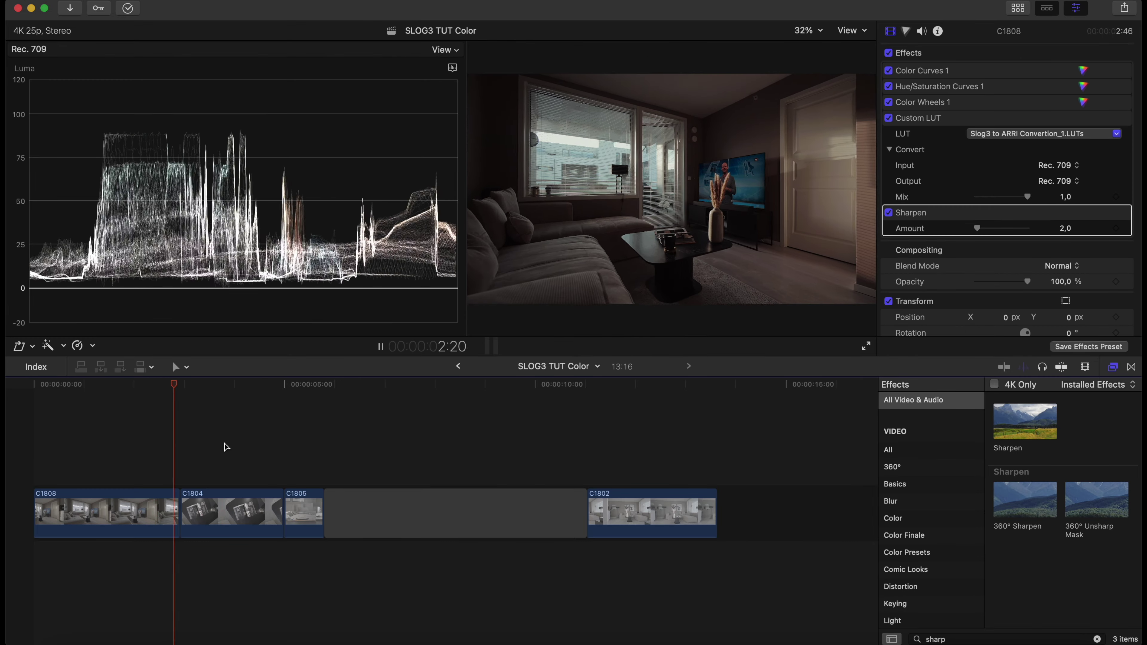
key(super+6)
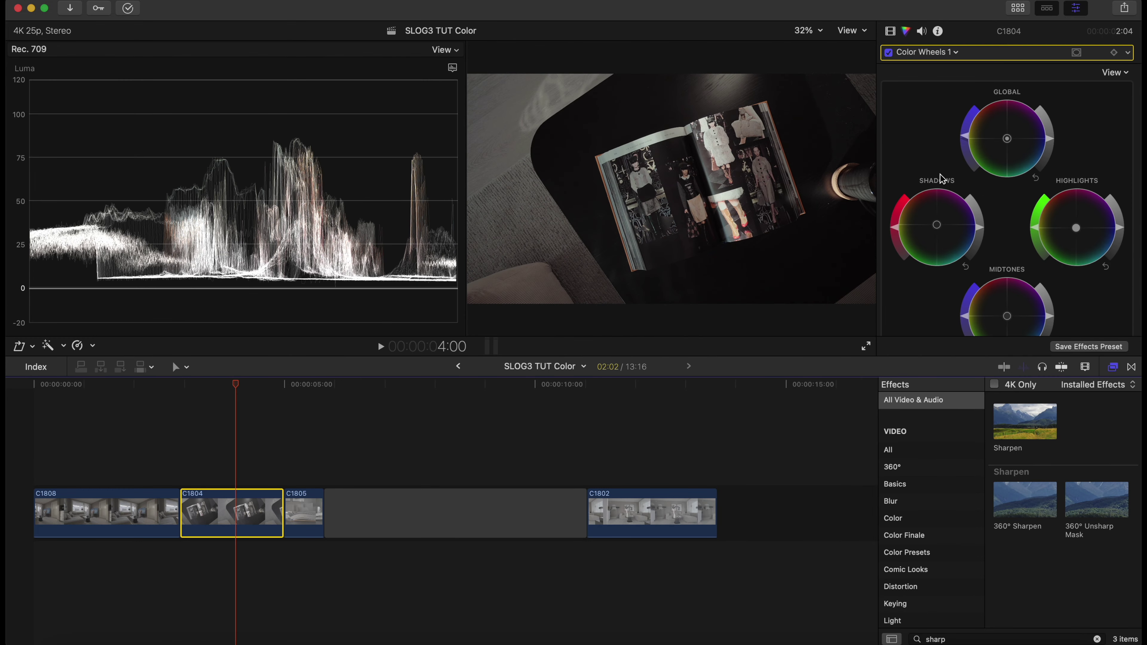
click(938, 227)
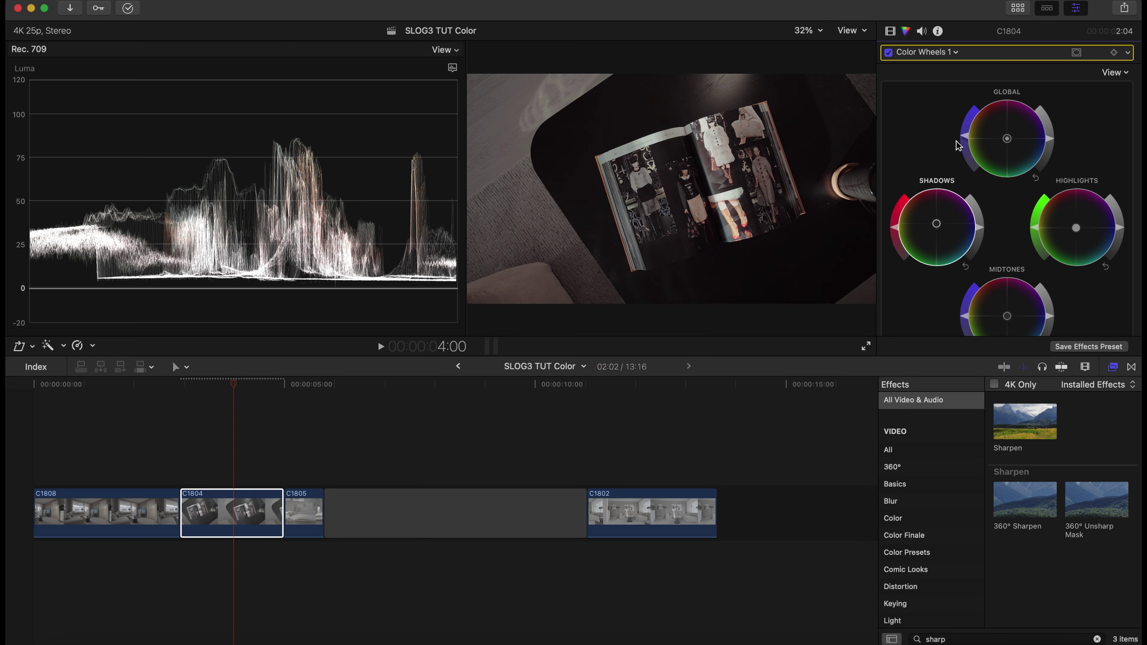
key(super+2)
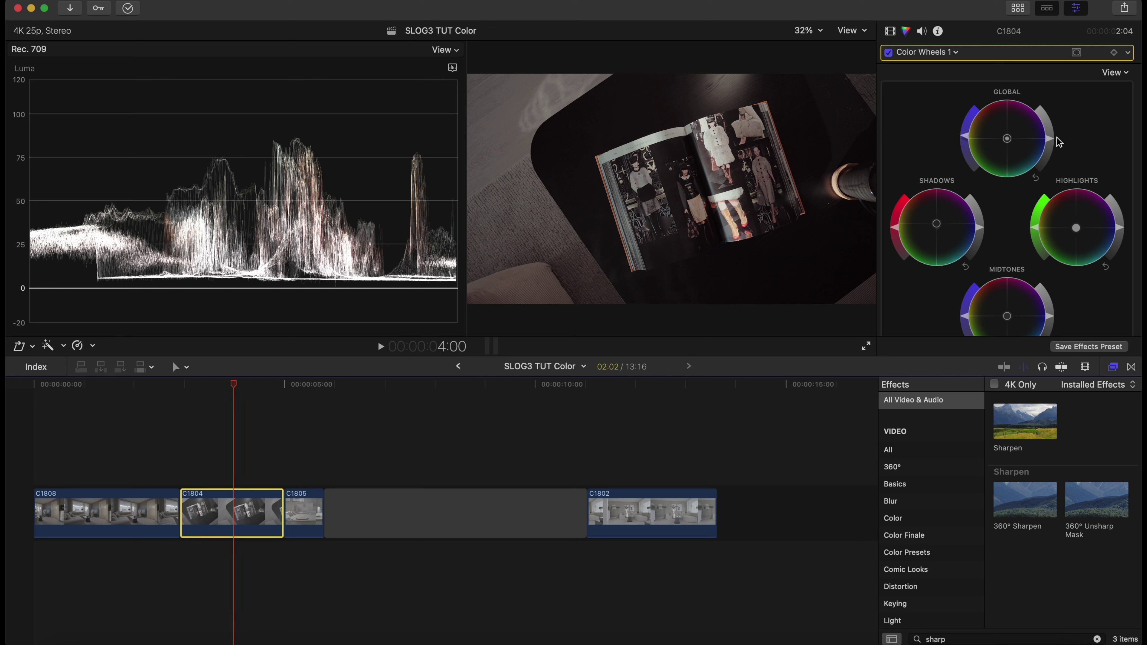
drag(1050, 143, 1048, 147)
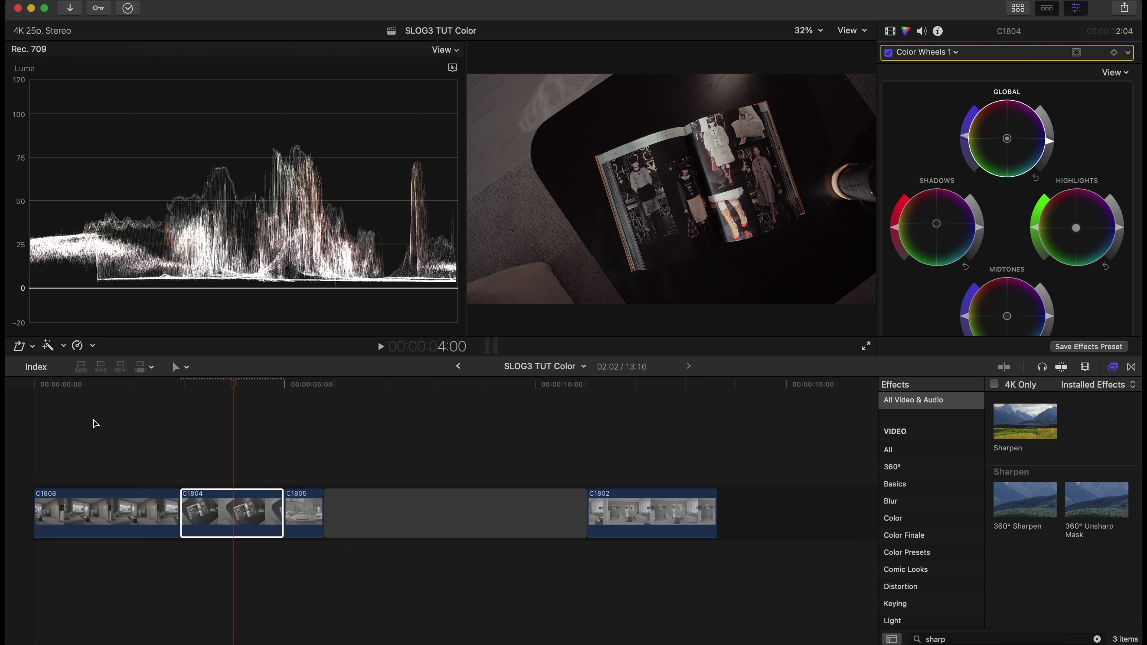
click(218, 507)
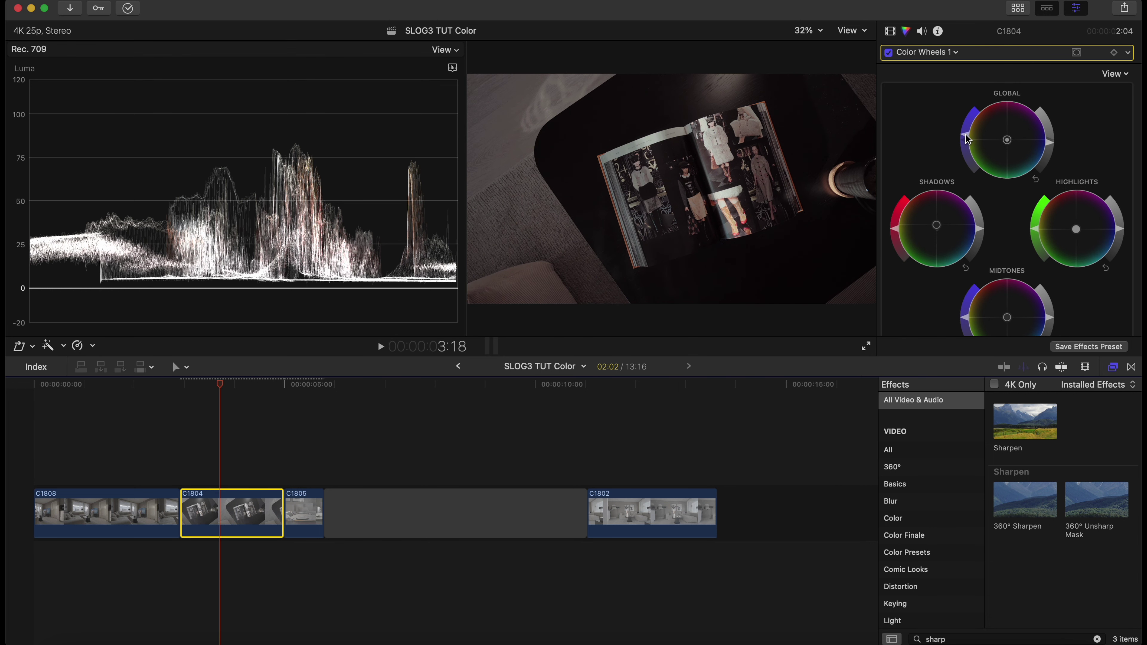
click(248, 471)
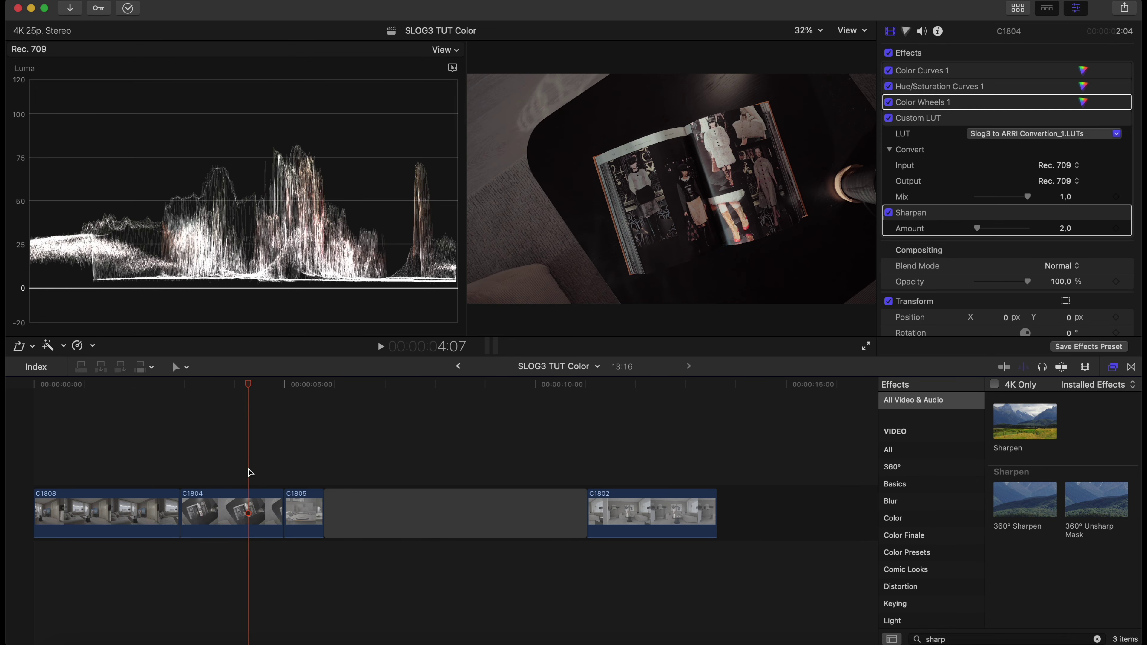
Paste C1804's attributes onto clip C1805 with Retiming excluded.
click(245, 506)
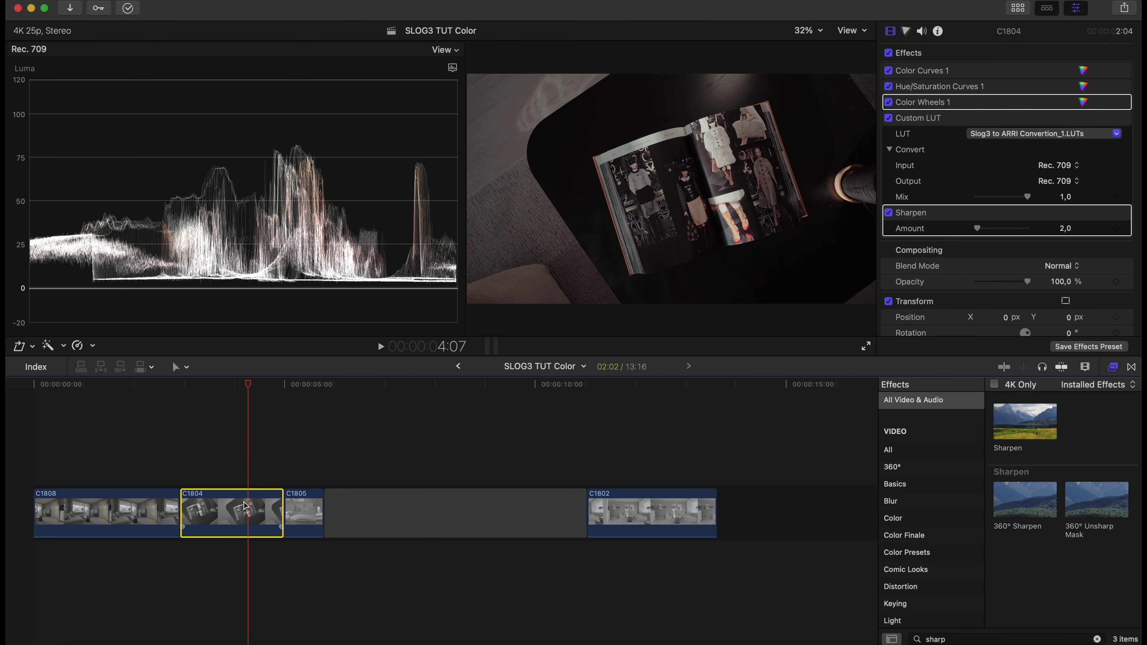
click(302, 508)
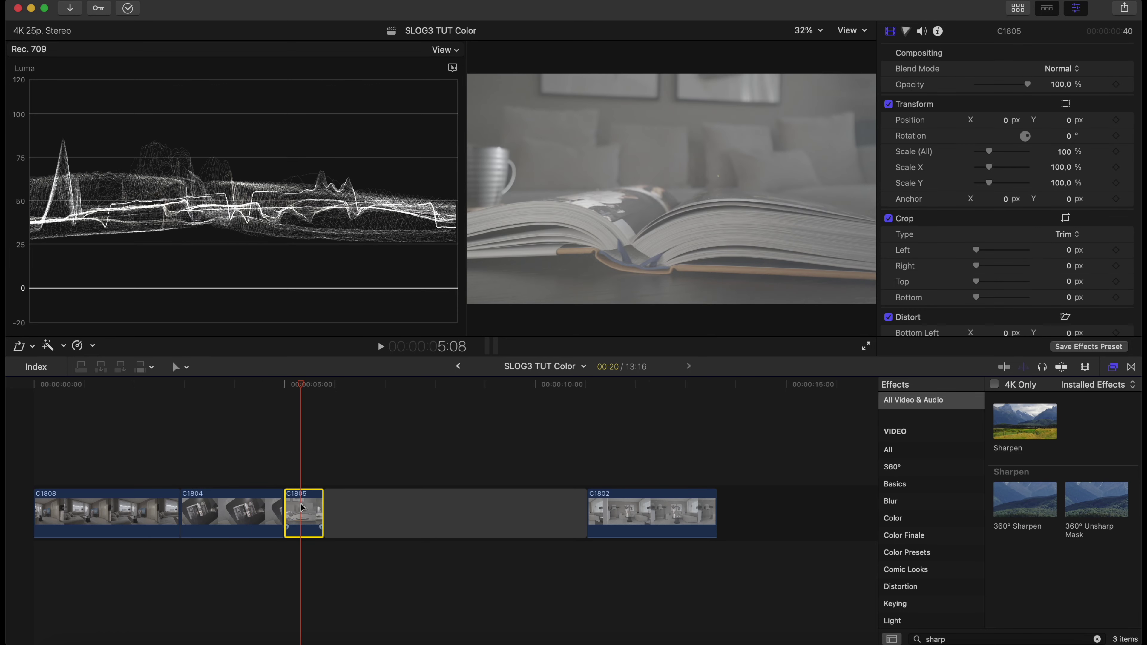
key(super+shift+v)
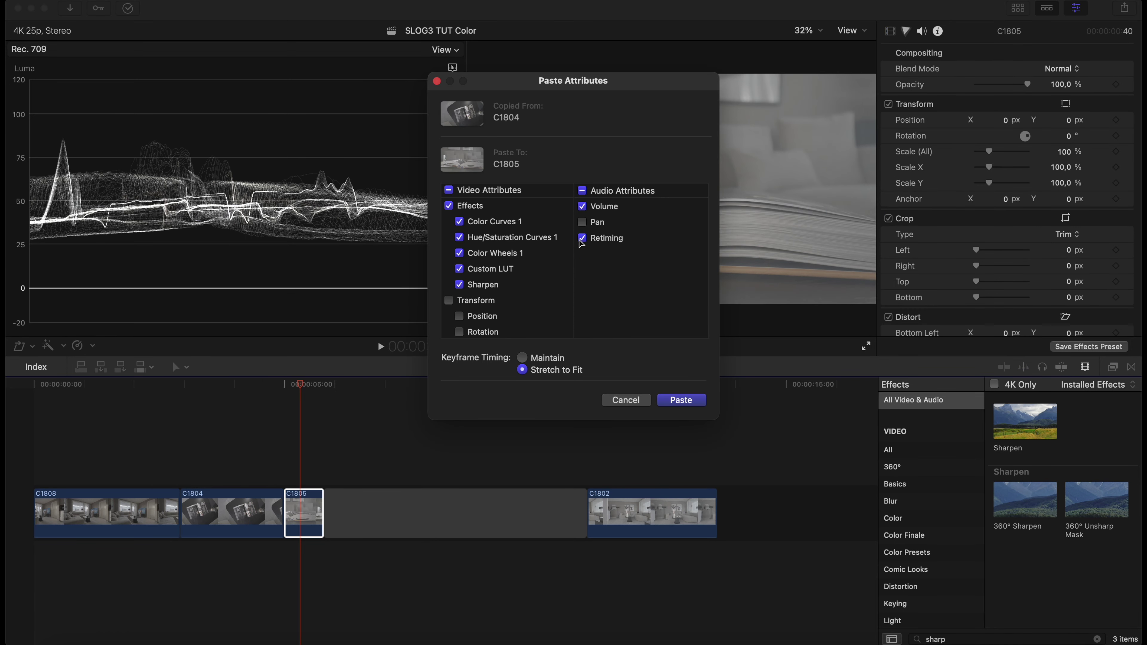
click(582, 238)
click(681, 400)
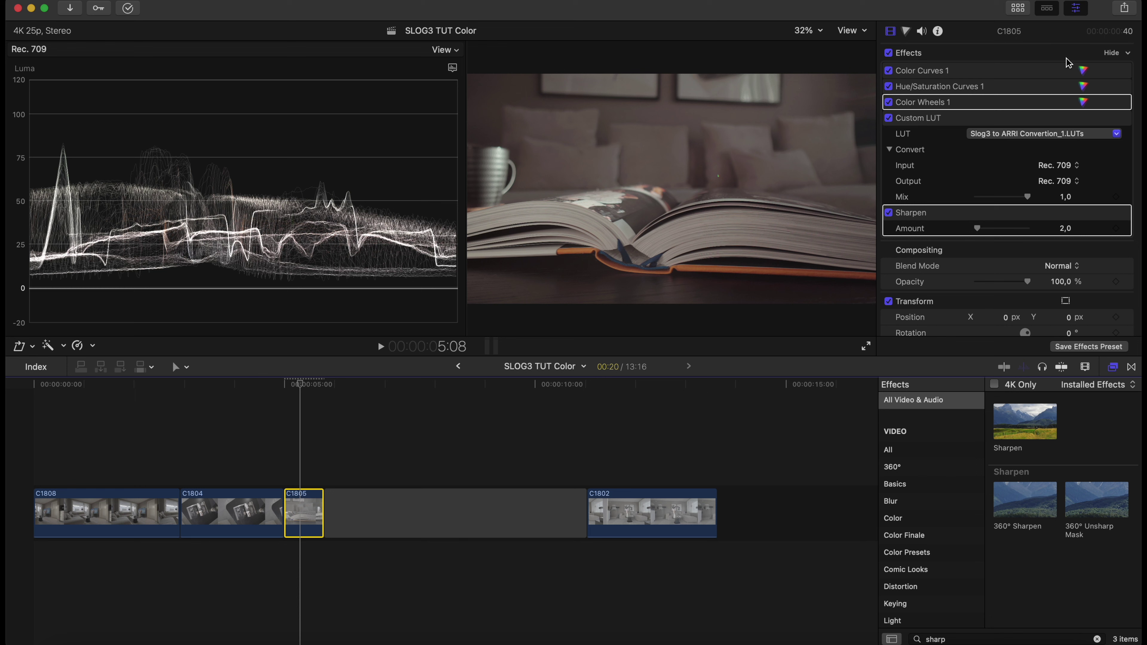
Reset C1805's luma curve in Color Curves 1 and pull it down to darken the clip.
click(1083, 70)
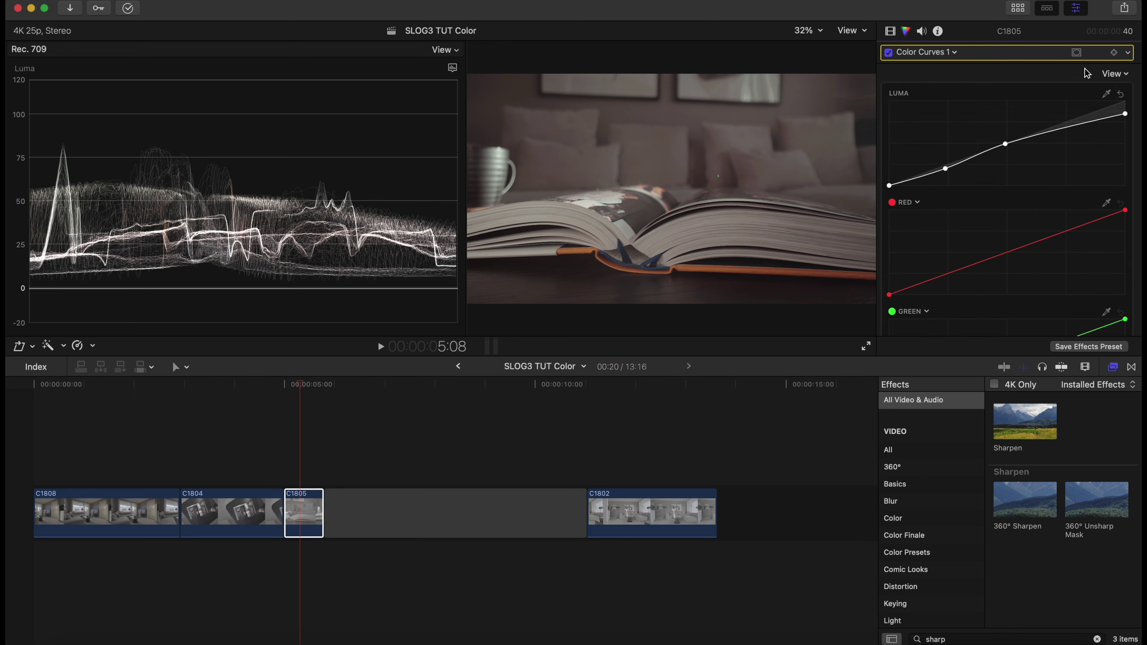
click(1121, 94)
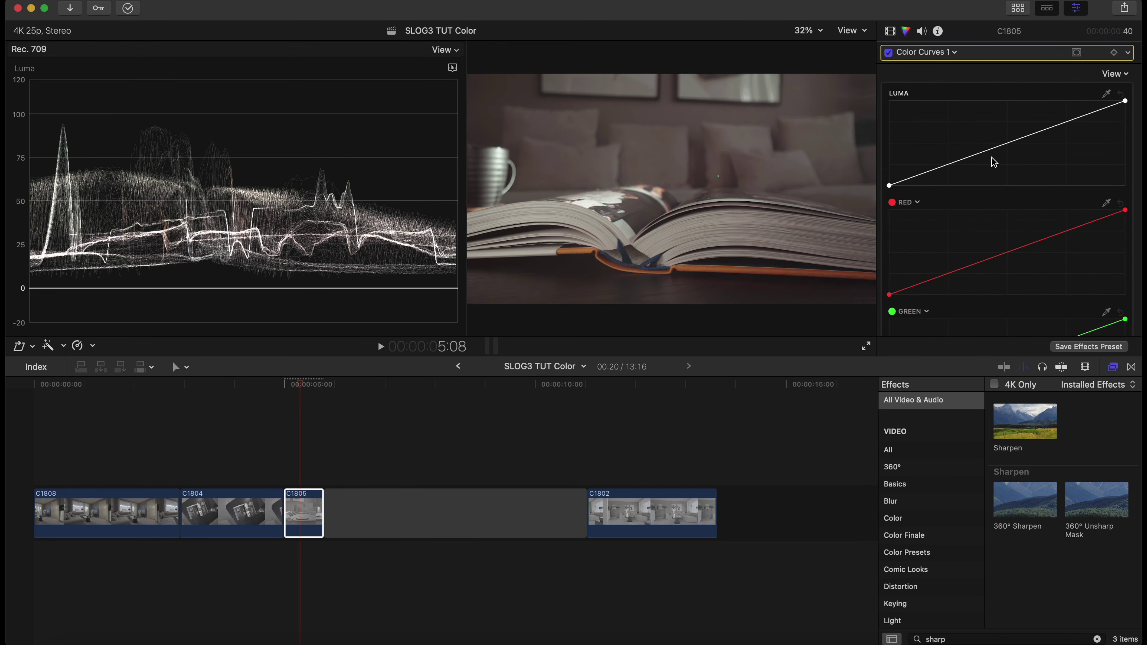
drag(1010, 142, 1010, 153)
click(1078, 119)
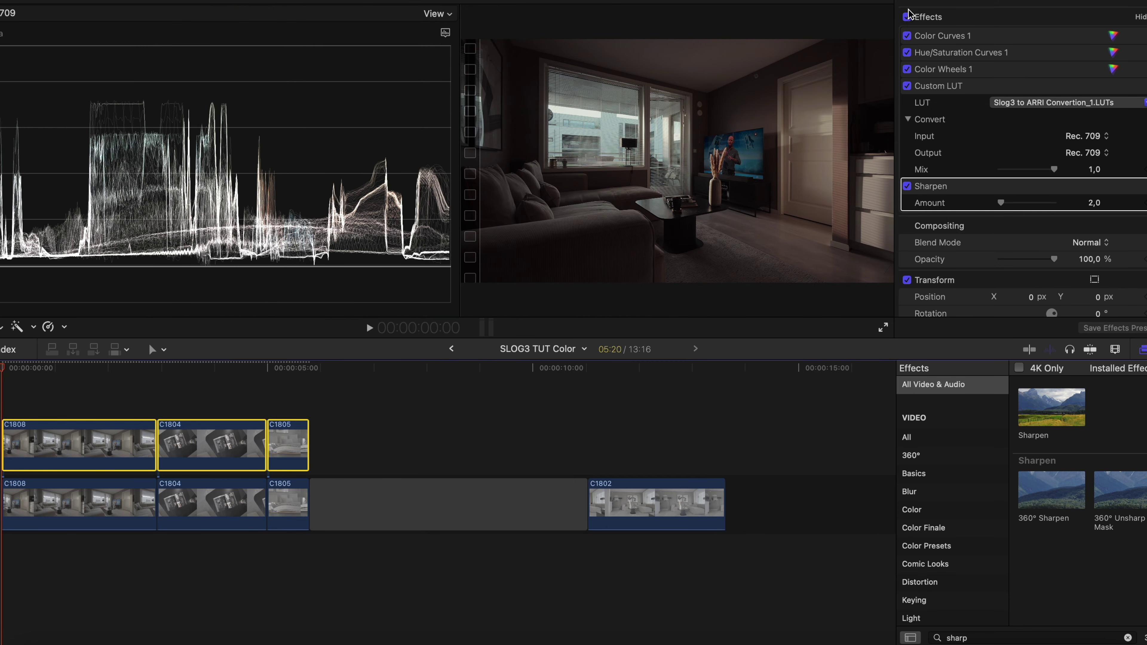
Disable effects on the upper duplicate clips and trim the C1808 and C1804 copies shorter.
click(907, 16)
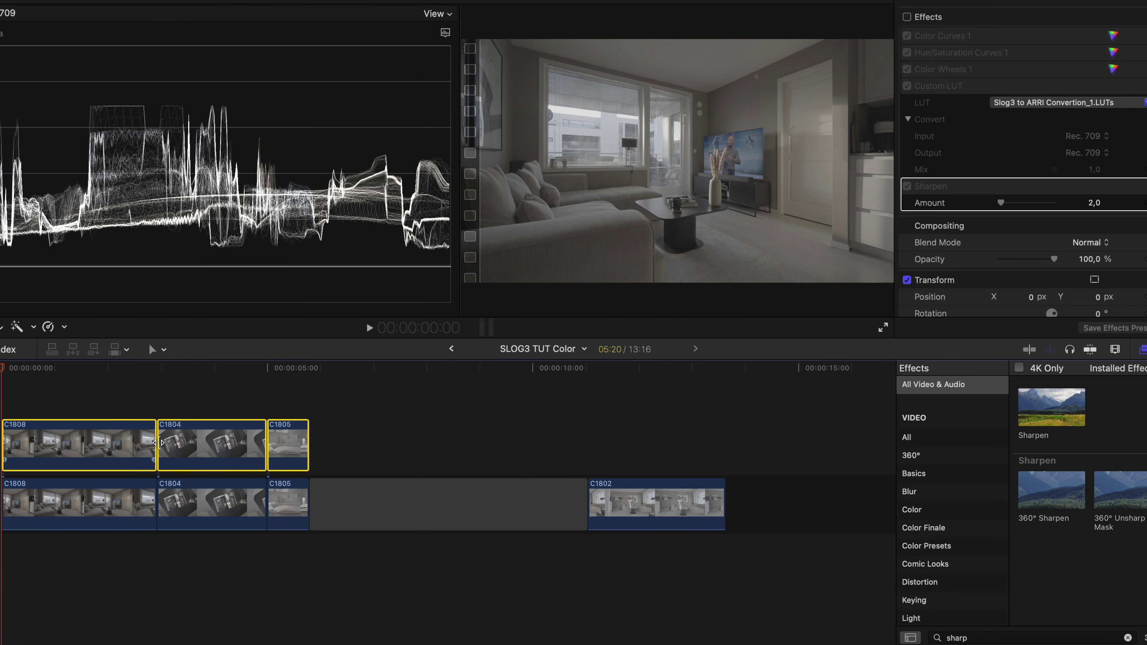
drag(155, 446, 79, 445)
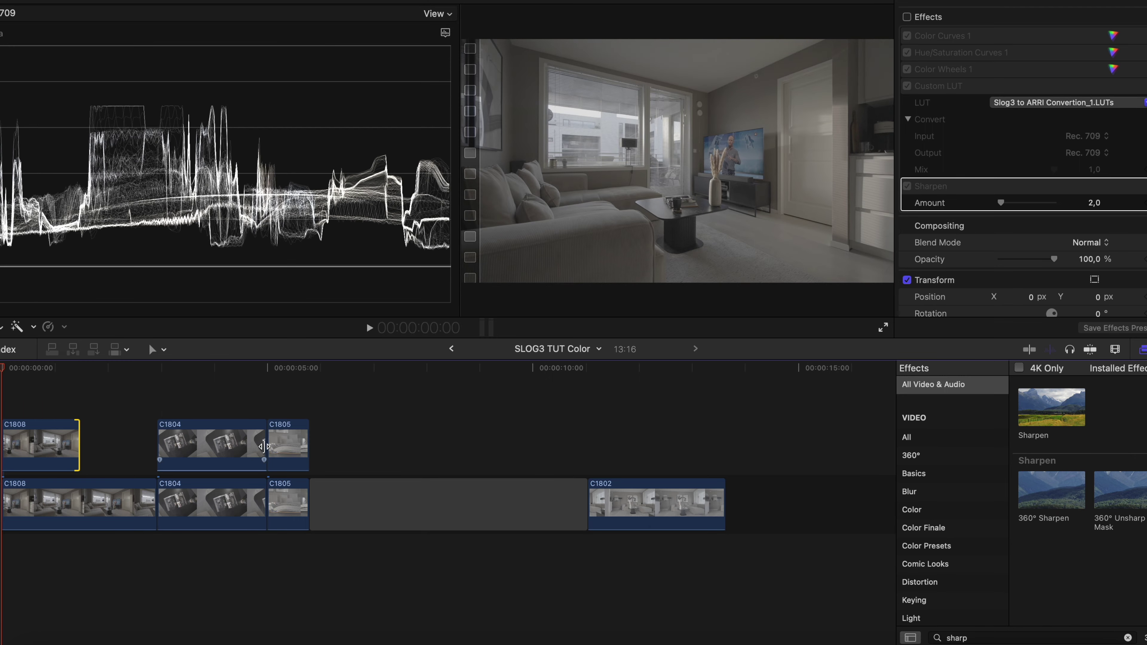
drag(264, 448, 206, 447)
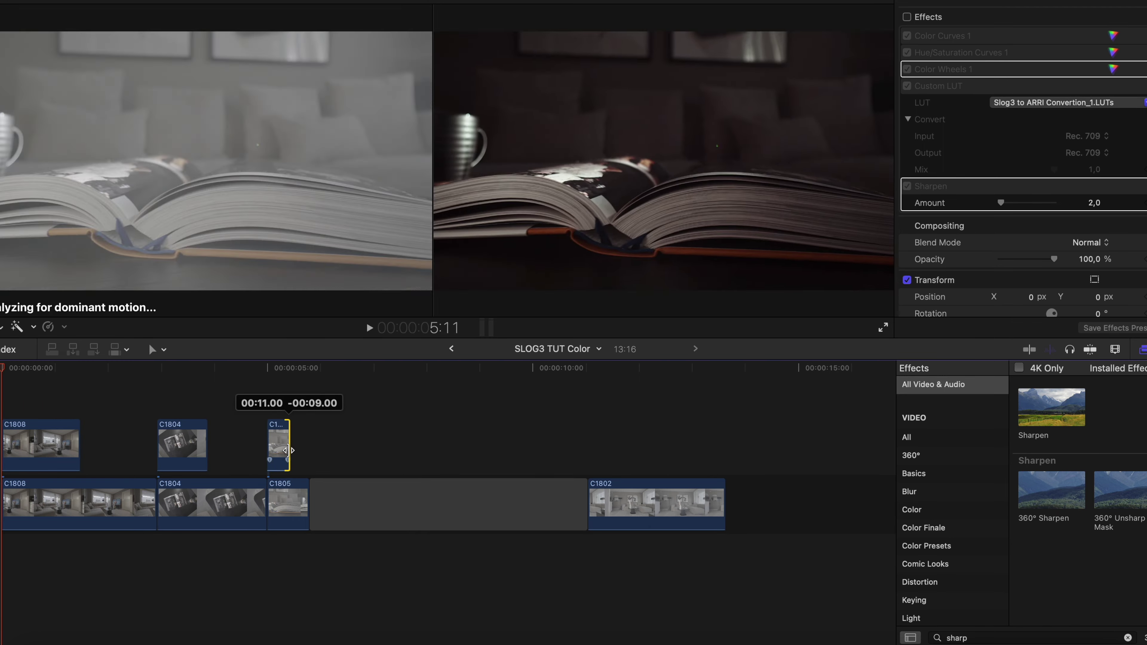